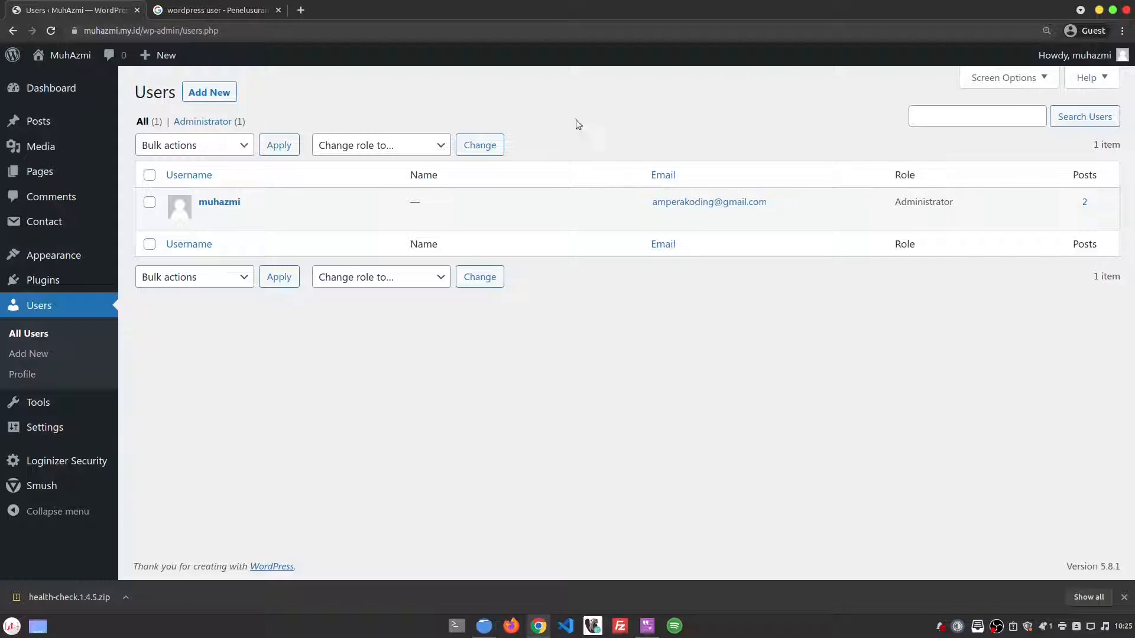
Step: Open the Add New User form, with All Users open in a second tab, then return to the form
{"action": "left_click", "coordinate": [221, 97]}
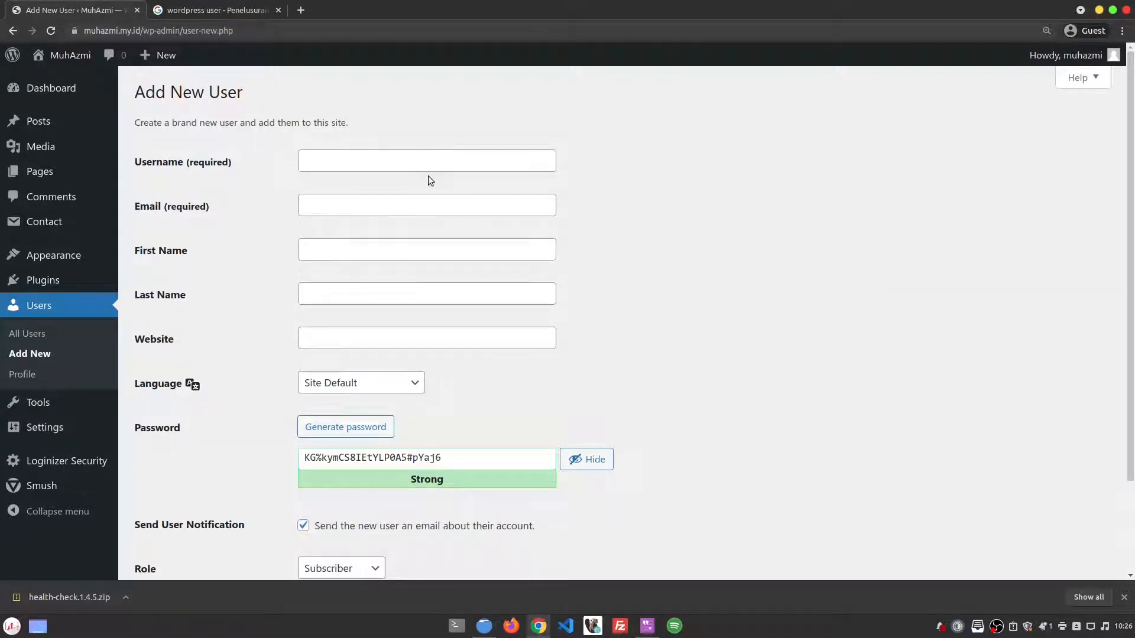
{"action": "scroll", "coordinate": [428, 176], "scroll_direction": "down", "scroll_amount": 2}
{"action": "scroll", "coordinate": [428, 176], "scroll_direction": "up", "scroll_amount": 2}
{"action": "middle_click", "coordinate": [50, 338]}
{"action": "left_click", "coordinate": [191, 7]}
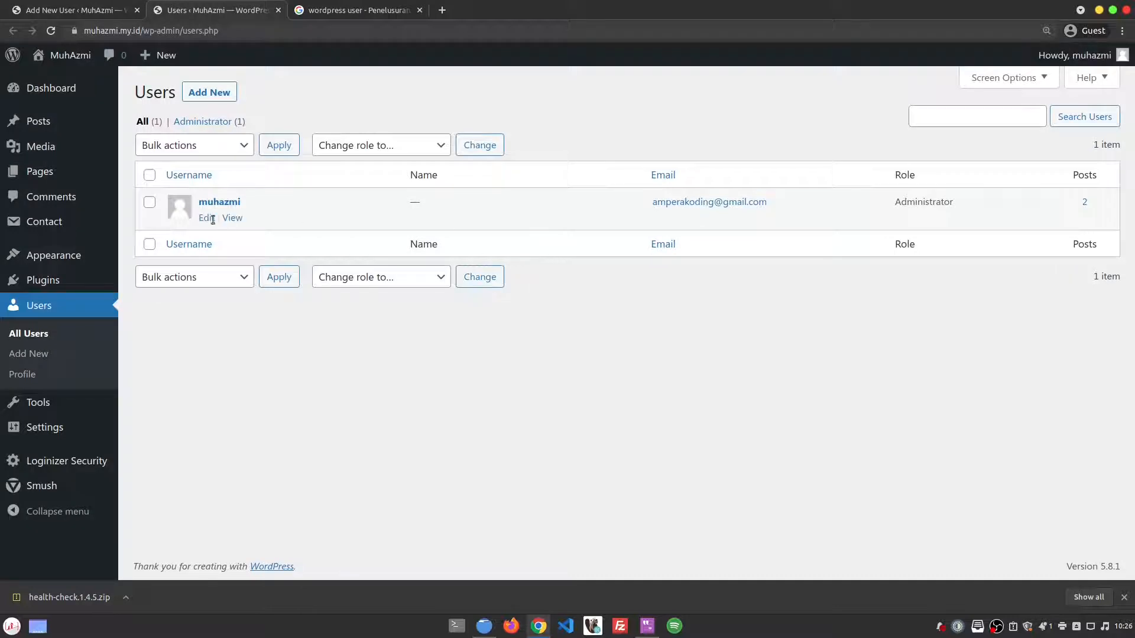
{"action": "left_click", "coordinate": [88, 8]}
{"action": "left_click", "coordinate": [446, 152]}
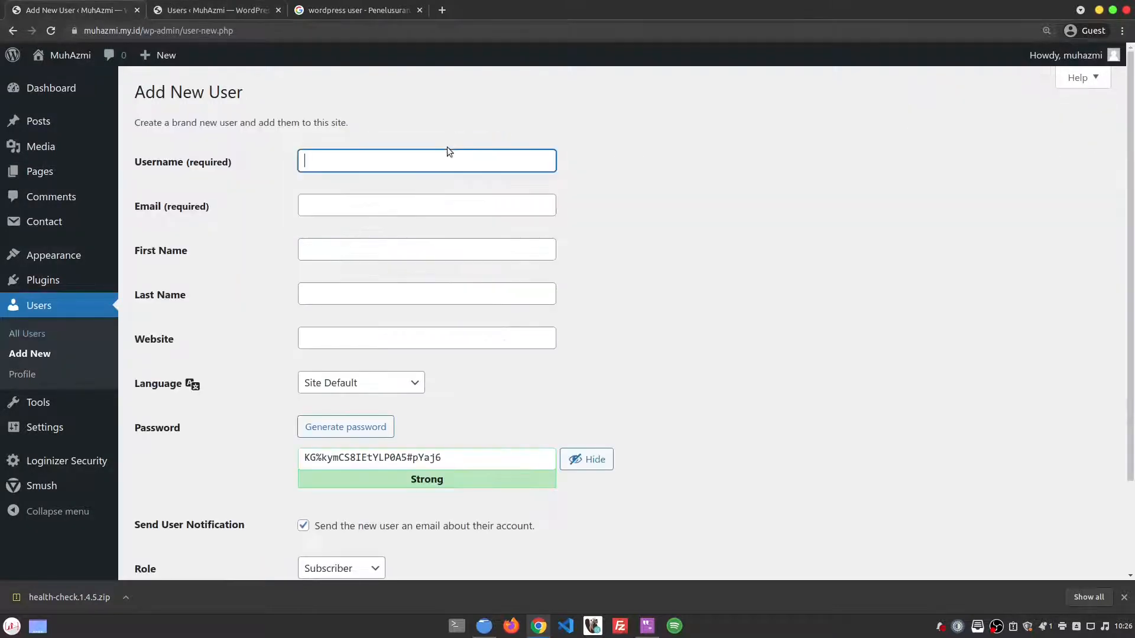
Step: Fill in the new user's username, e-mail address, first name, last name and website
{"action": "type", "text": "amperakoding"}
{"action": "key", "text": "Tab"}
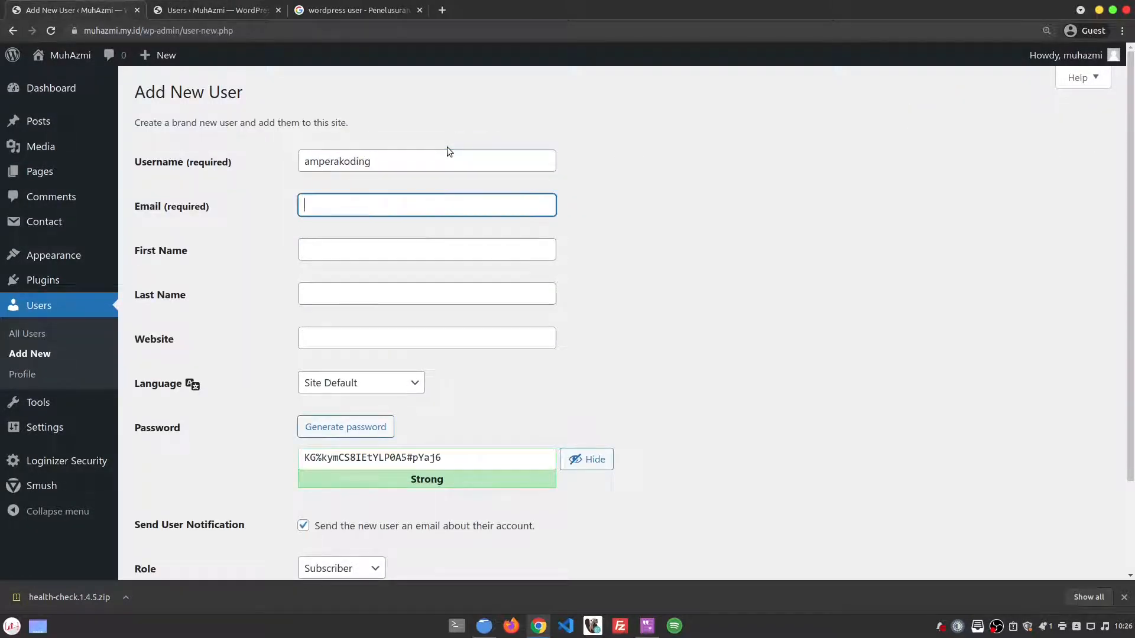
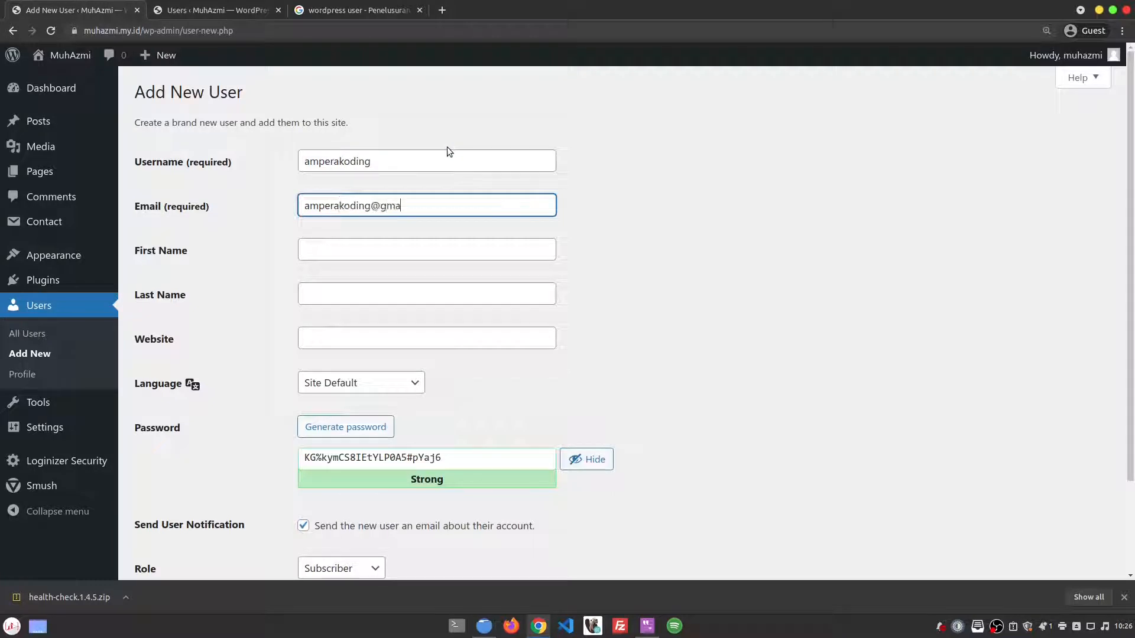
{"action": "key", "text": "Tab"}
{"action": "type", "text": "Ampera"}
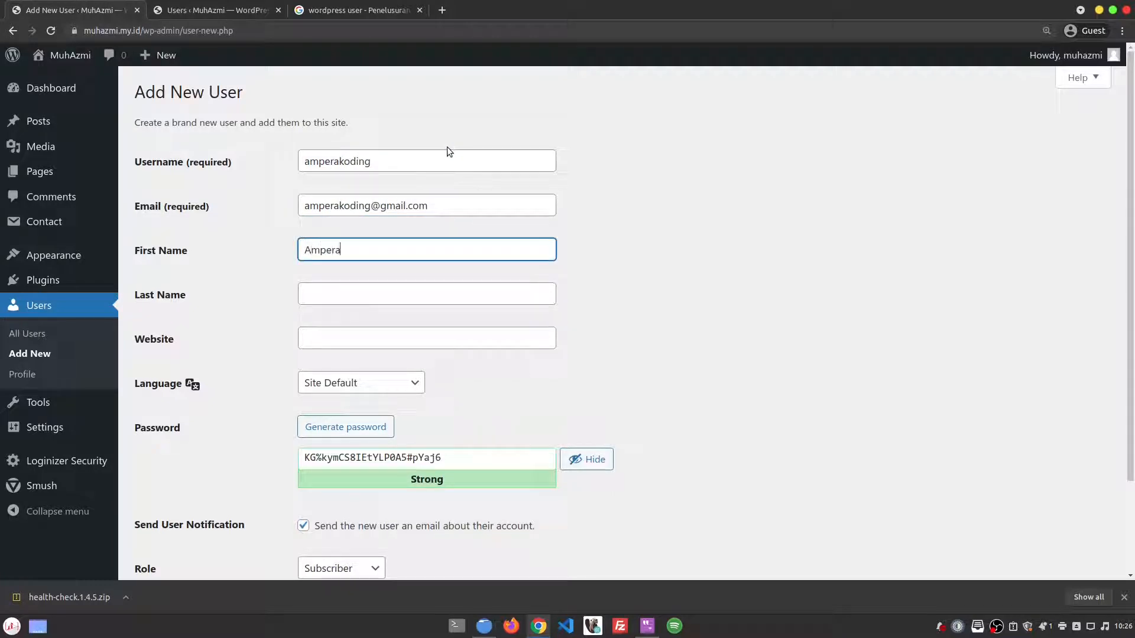
{"action": "key", "text": "Tab"}
{"action": "type", "text": "Koding"}
{"action": "key", "text": "Tab"}
{"action": "type", "text": "amper"}
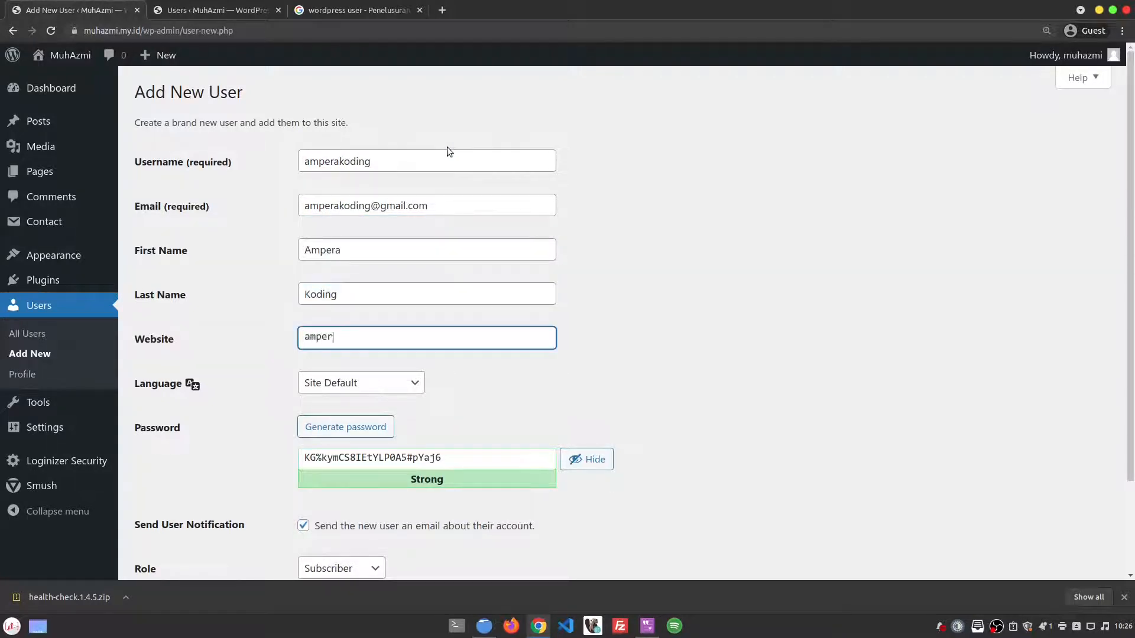
{"action": "type", "text": "akoding.com"}
Step: Set the new user's language to Bahasa Indonesia
{"action": "scroll", "coordinate": [190, 391], "scroll_direction": "down", "scroll_amount": 2}
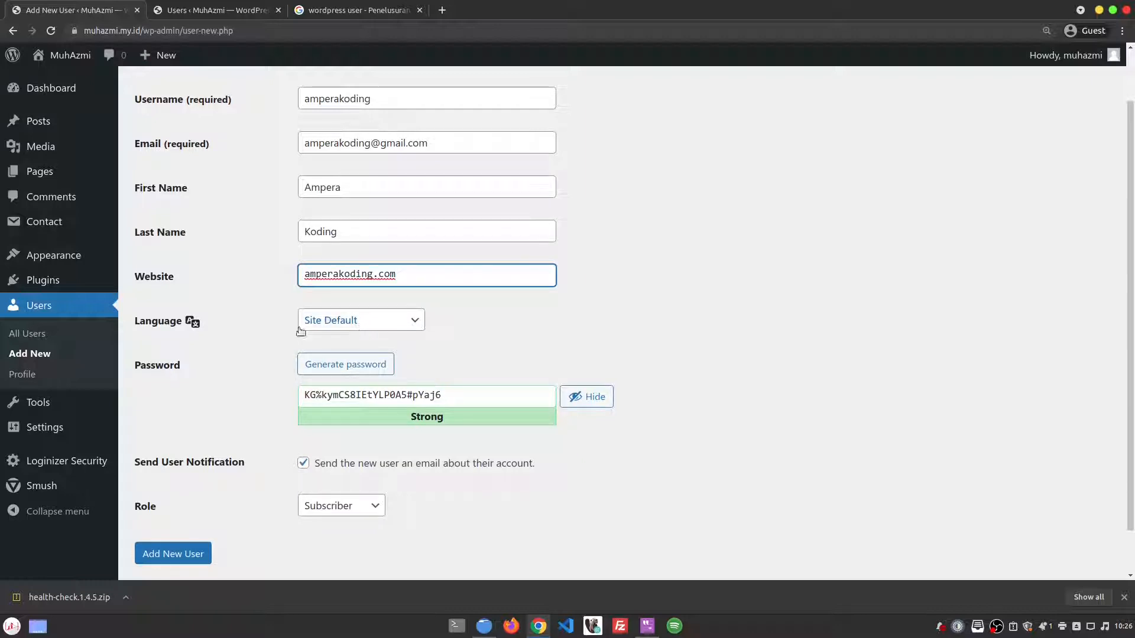
{"action": "left_click", "coordinate": [393, 322]}
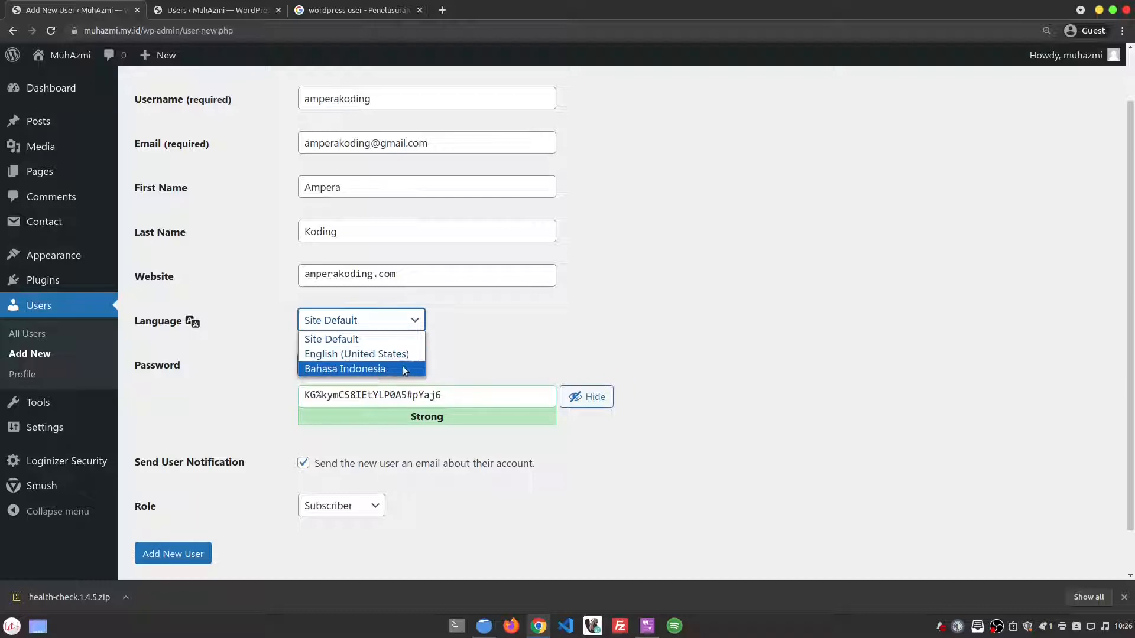
{"action": "left_click", "coordinate": [476, 329]}
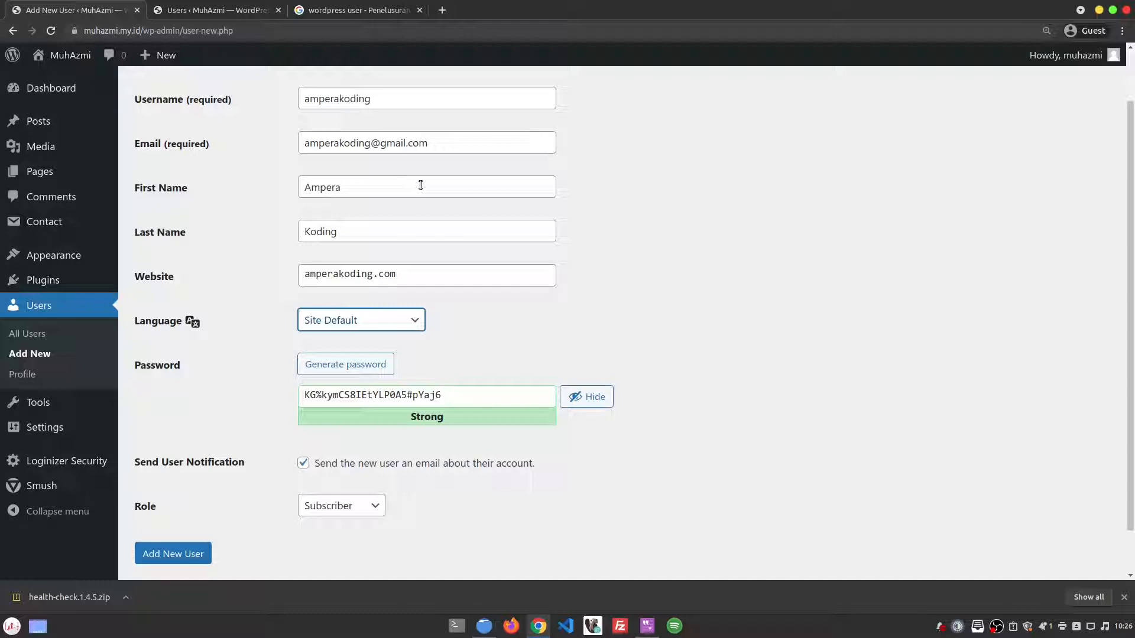
{"action": "left_click", "coordinate": [403, 324]}
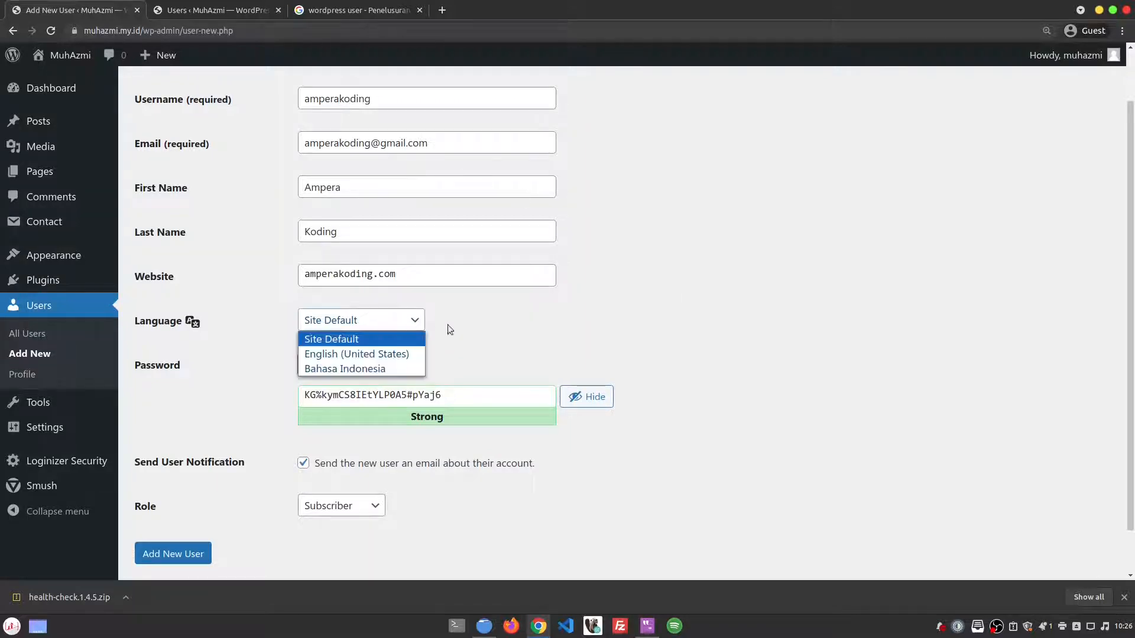
{"action": "left_click", "coordinate": [406, 369]}
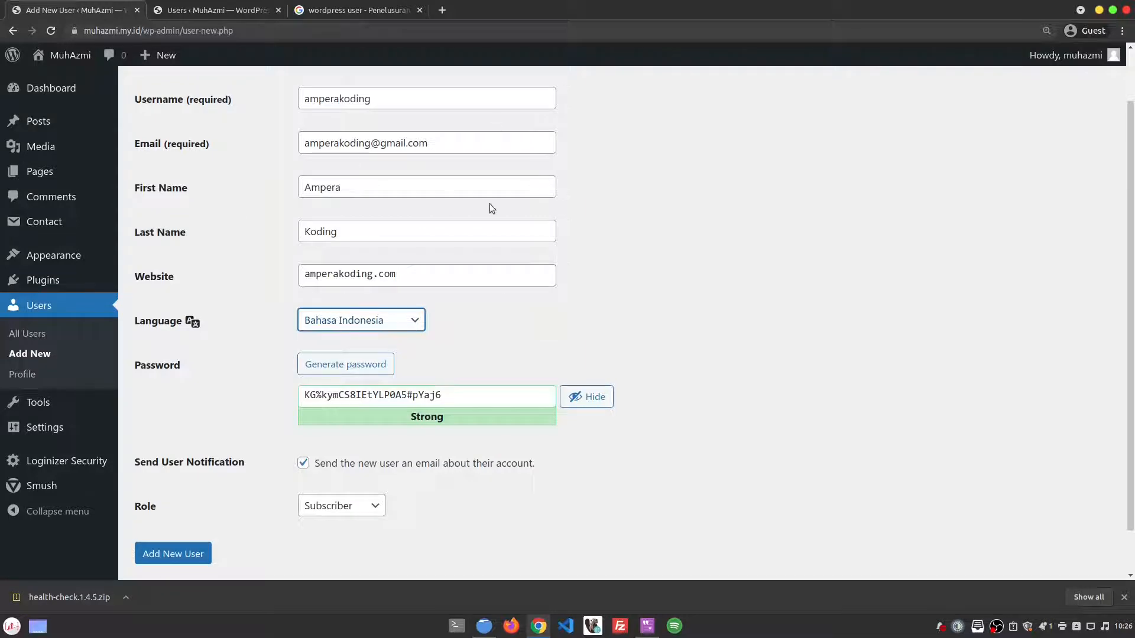
{"action": "scroll", "coordinate": [443, 231], "scroll_direction": "up", "scroll_amount": 2}
{"action": "scroll", "coordinate": [508, 263], "scroll_direction": "down", "scroll_amount": 3}
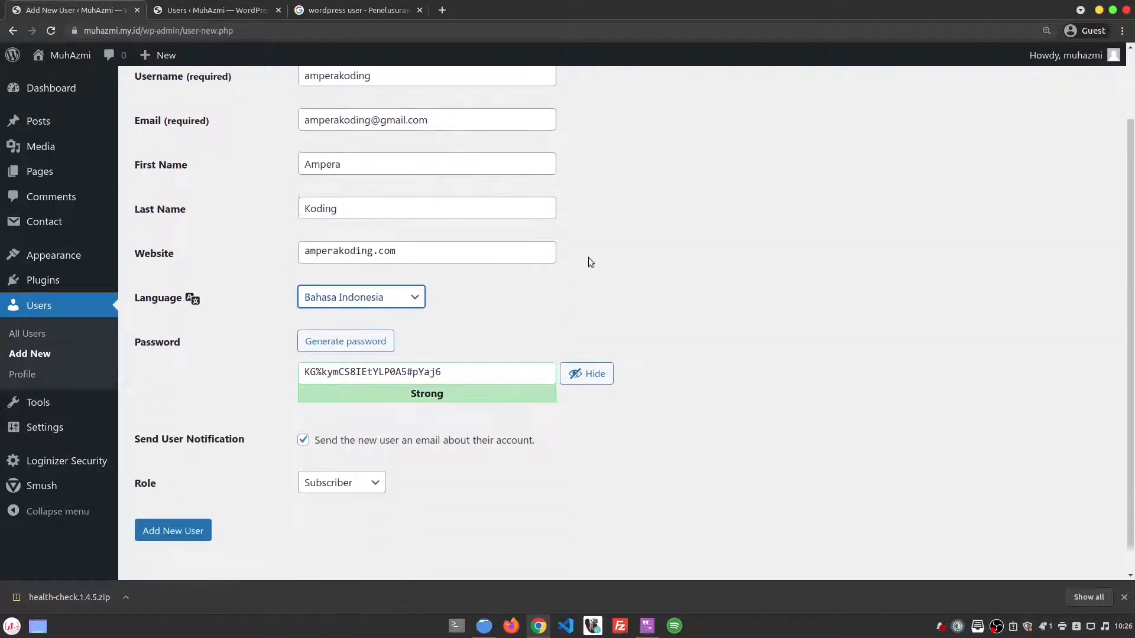
{"action": "scroll", "coordinate": [590, 262], "scroll_direction": "down", "scroll_amount": 1}
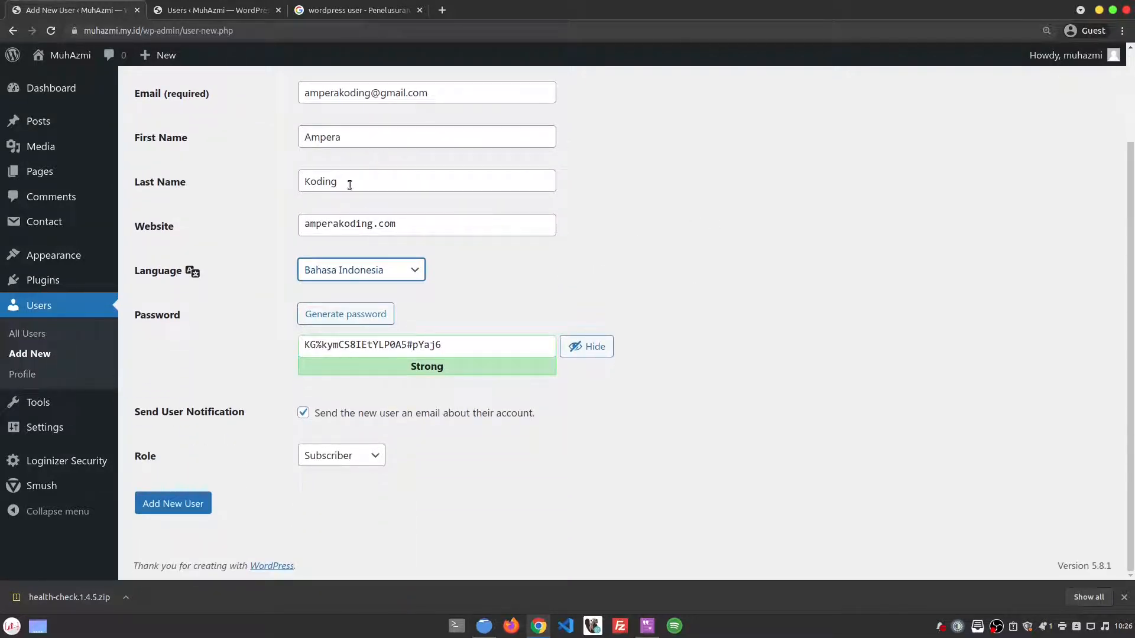
{"action": "scroll", "coordinate": [350, 185], "scroll_direction": "up", "scroll_amount": 2}
Step: Replace the generated password with the e-mail's name part and confirm using the weak password
{"action": "double_click", "coordinate": [351, 206]}
{"action": "key", "text": "ctrl+c"}
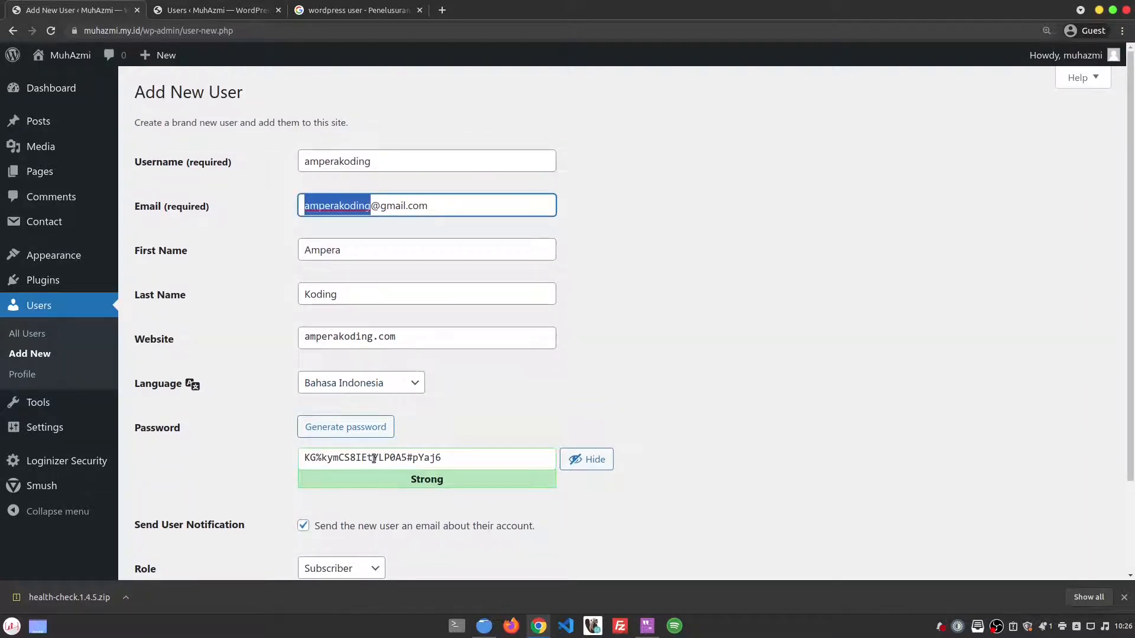
{"action": "triple_click", "coordinate": [373, 459]}
{"action": "key", "text": "ctrl+v"}
{"action": "scroll", "coordinate": [488, 427], "scroll_direction": "down", "scroll_amount": 2}
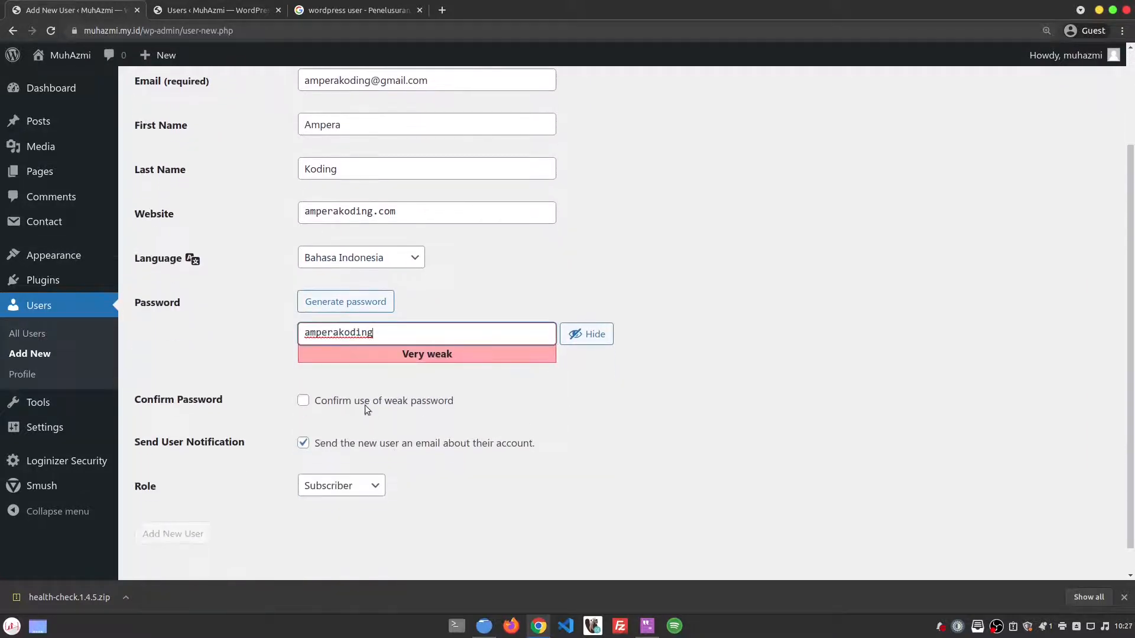
{"action": "left_click", "coordinate": [413, 402]}
{"action": "scroll", "coordinate": [549, 431], "scroll_direction": "down", "scroll_amount": 1}
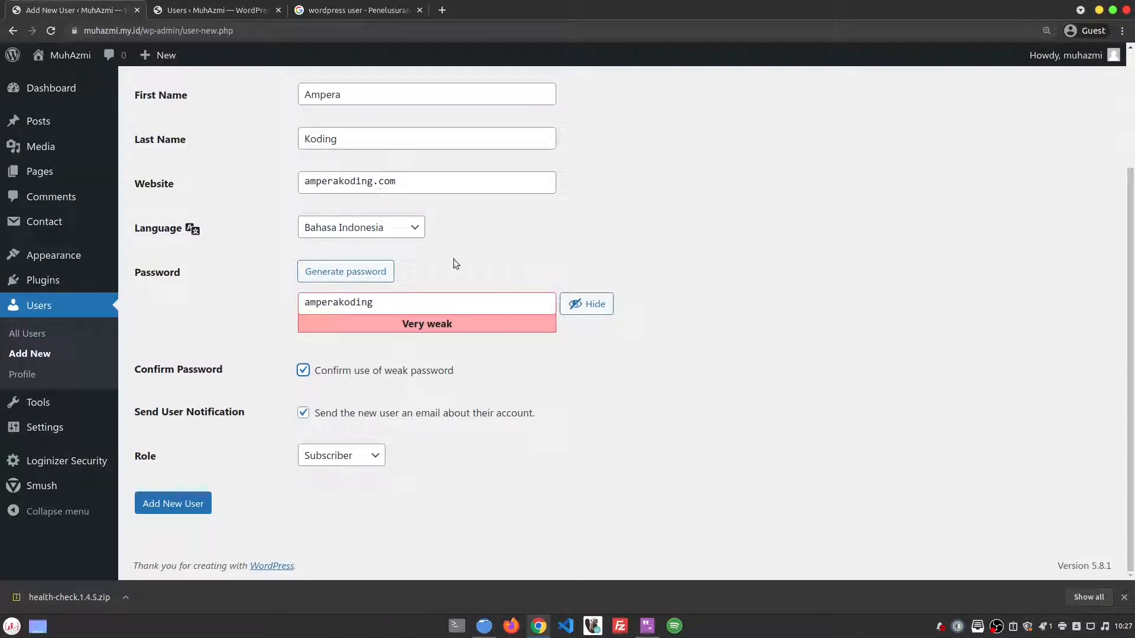
{"action": "scroll", "coordinate": [464, 272], "scroll_direction": "up", "scroll_amount": 3}
{"action": "left_click_drag", "start_coordinate": [440, 211], "coordinate": [303, 211]}
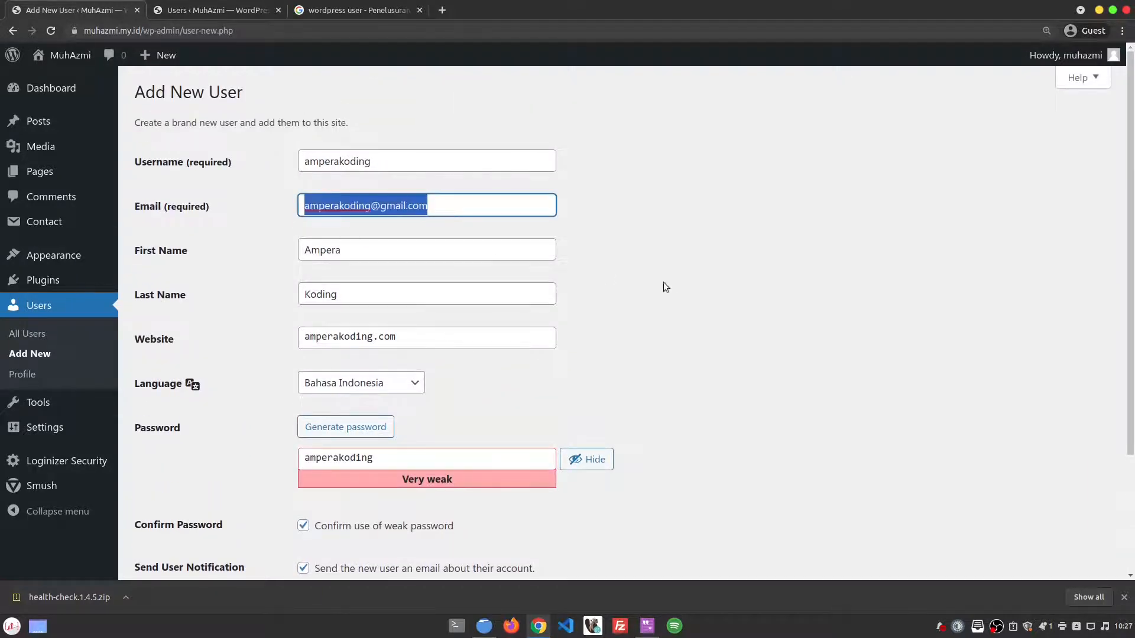
{"action": "left_click", "coordinate": [679, 307]}
Step: Check the Role list, keeping Subscriber, and switch to the Google results for 'wordpress user'
{"action": "scroll", "coordinate": [695, 336], "scroll_direction": "down", "scroll_amount": 3}
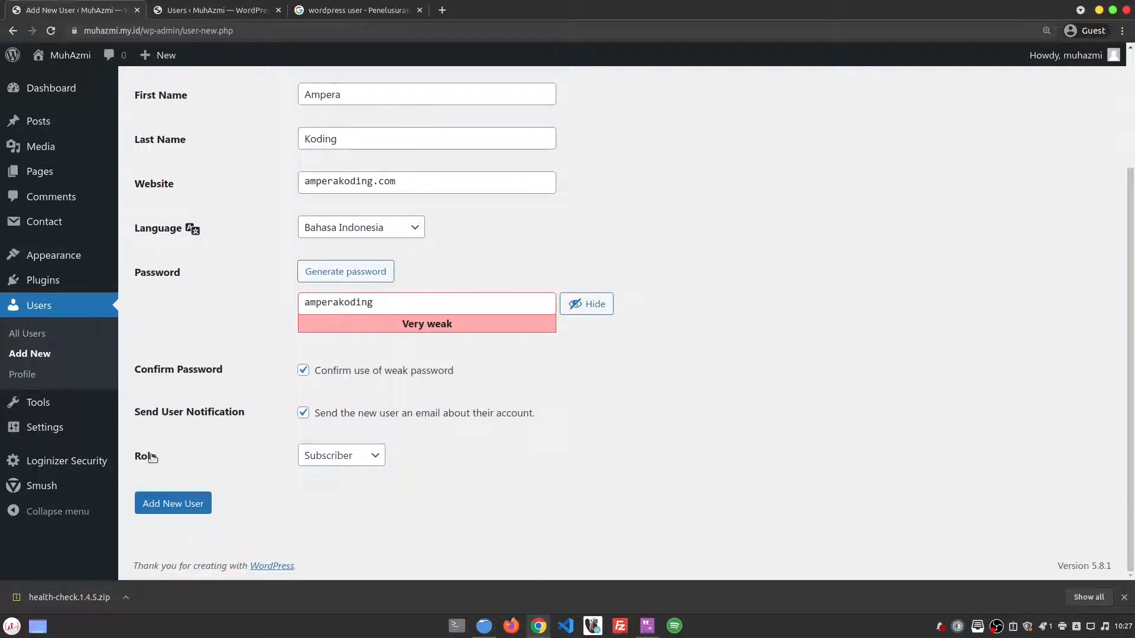
{"action": "left_click", "coordinate": [369, 458]}
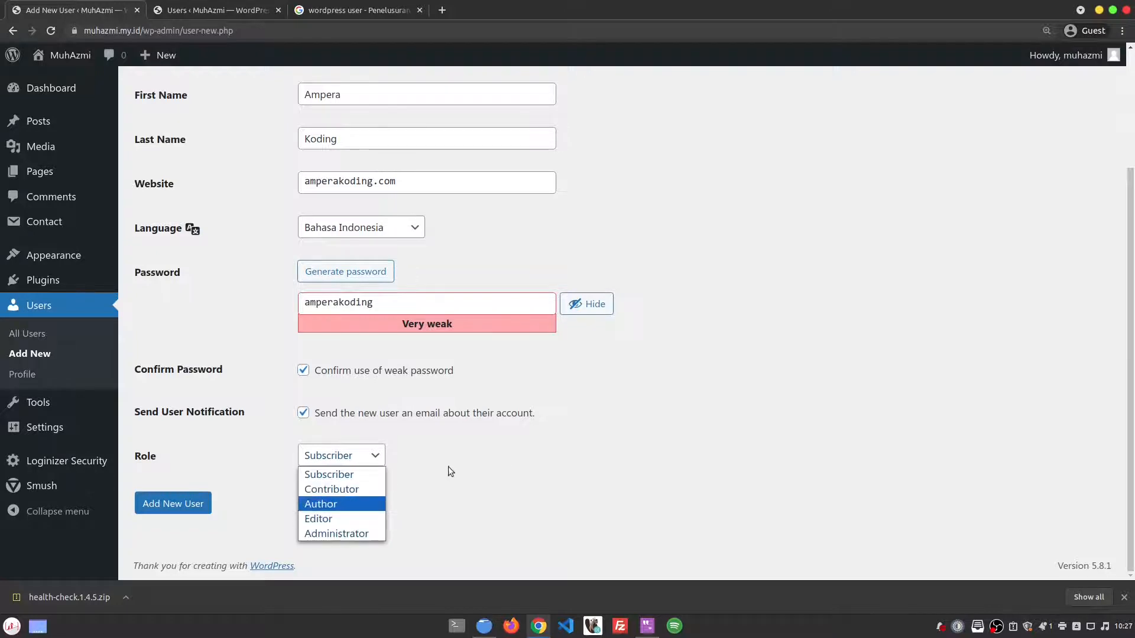
{"action": "left_click", "coordinate": [466, 459]}
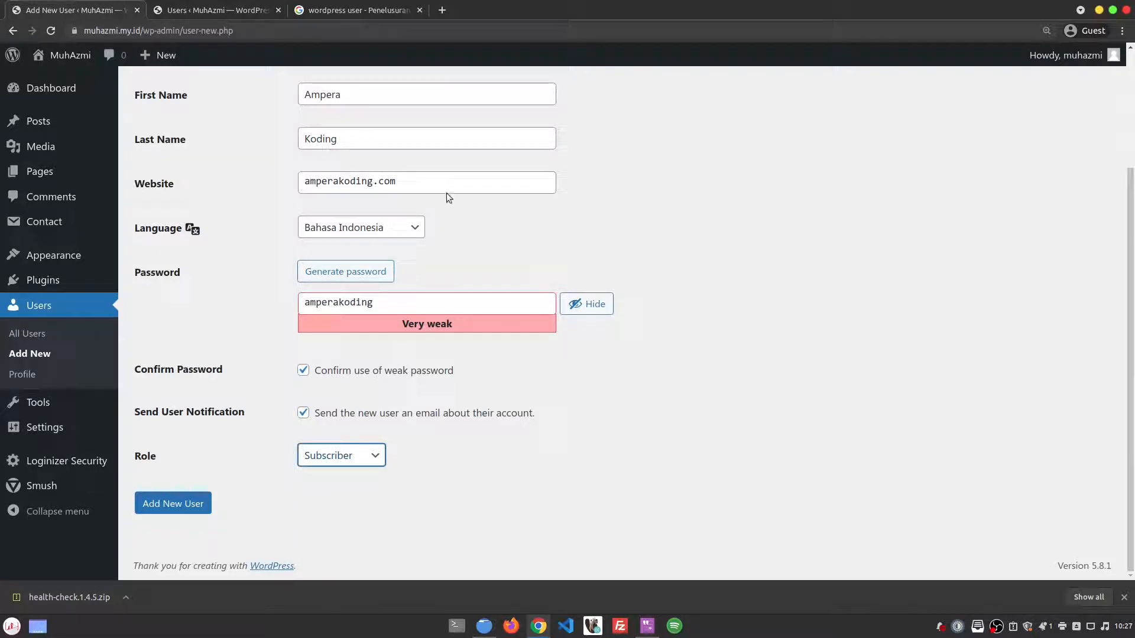
{"action": "left_click", "coordinate": [335, 9]}
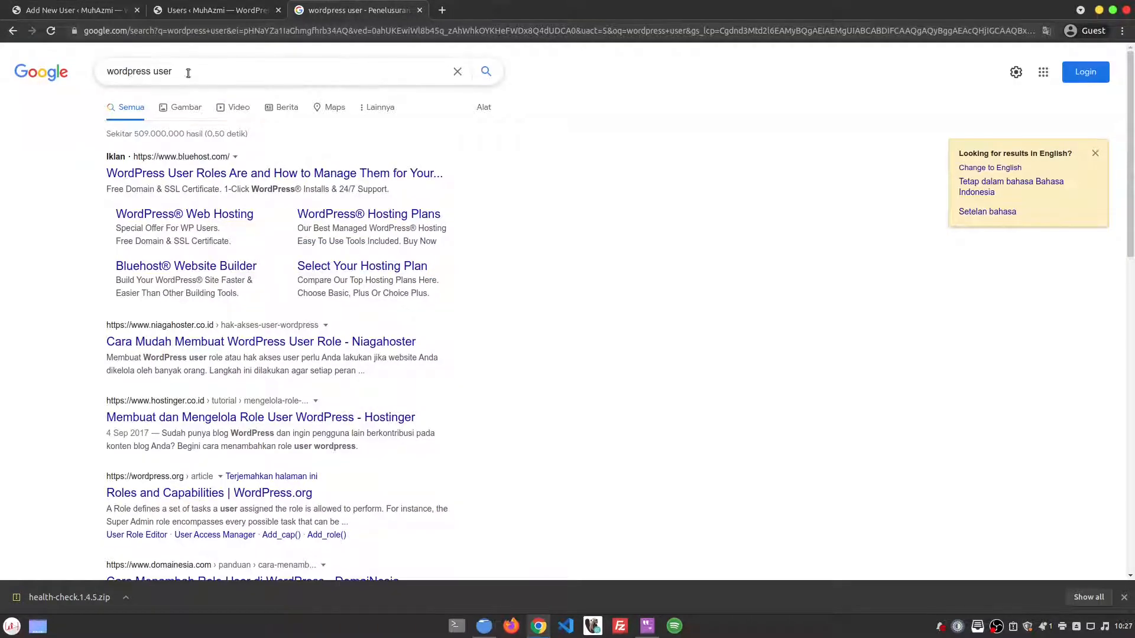
Step: Open the WordPress.org Roles and Capabilities article and find its Summary of Roles
{"action": "triple_click", "coordinate": [164, 70]}
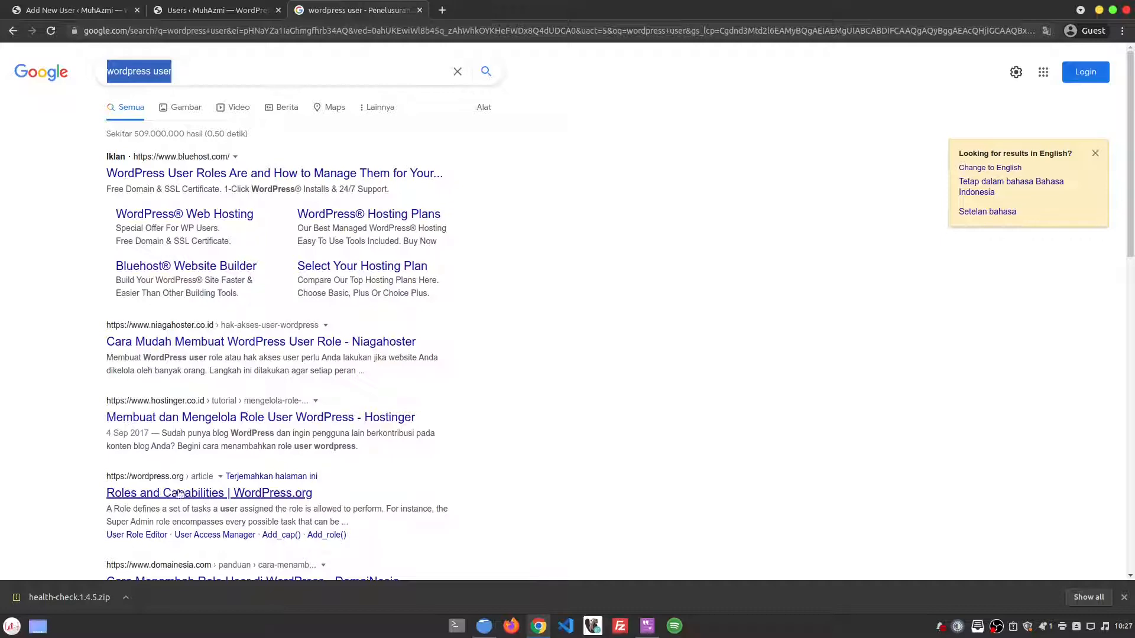
{"action": "left_click", "coordinate": [204, 498]}
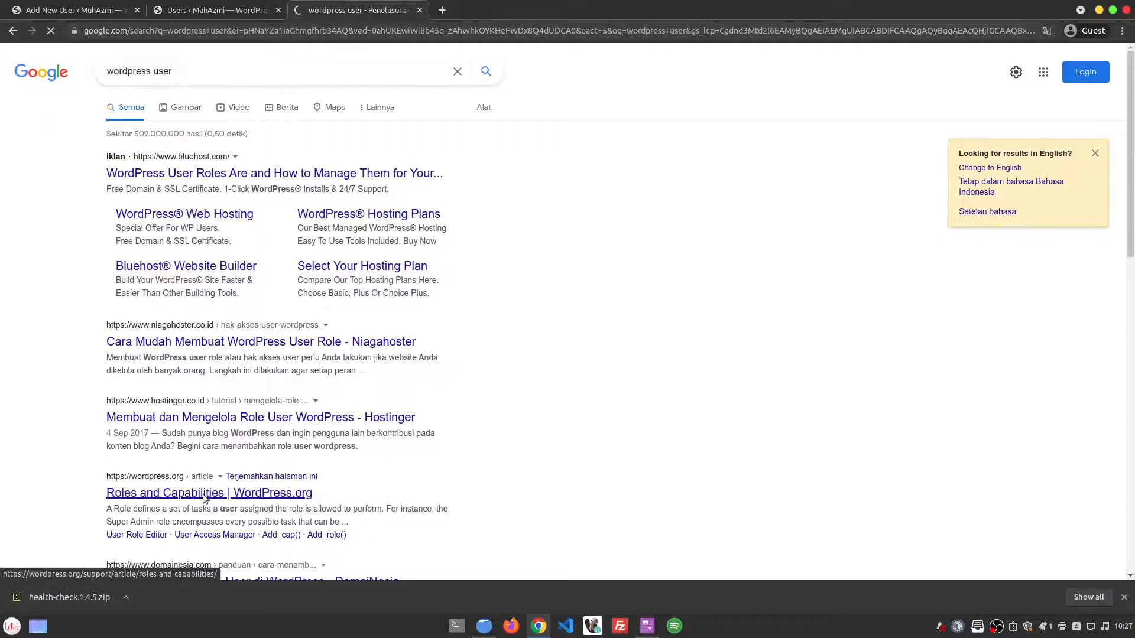
{"action": "scroll", "coordinate": [577, 322], "scroll_direction": "down", "scroll_amount": 5}
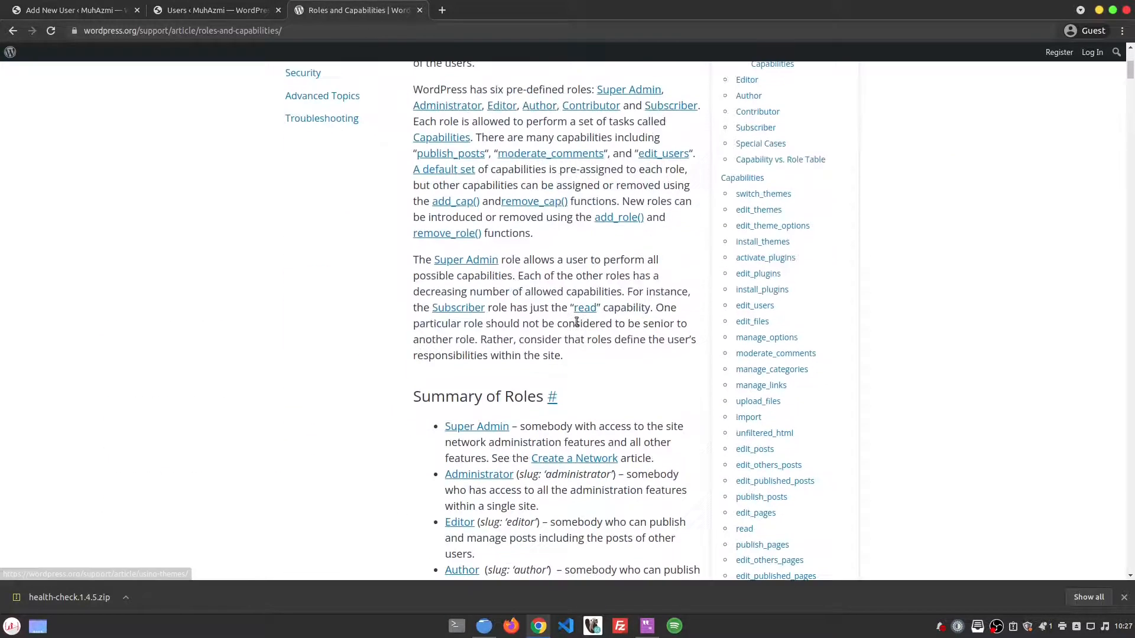
{"action": "scroll", "coordinate": [577, 322], "scroll_direction": "down", "scroll_amount": 5}
{"action": "scroll", "coordinate": [416, 184], "scroll_direction": "up", "scroll_amount": 2}
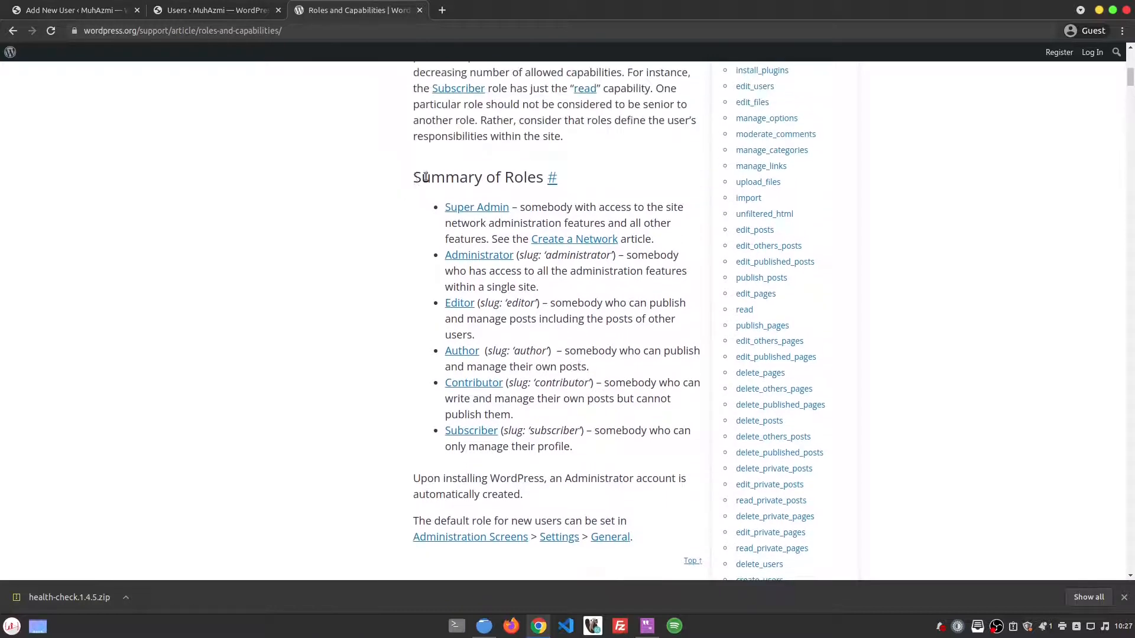
{"action": "left_click_drag", "start_coordinate": [426, 177], "coordinate": [549, 178]}
{"action": "left_click", "coordinate": [612, 167]}
Step: Move the article's tab before the Users tab and return to the new-user form's Role list
{"action": "left_click_drag", "start_coordinate": [345, 4], "coordinate": [236, 5]}
{"action": "left_click", "coordinate": [117, 6]}
{"action": "left_click", "coordinate": [349, 456]}
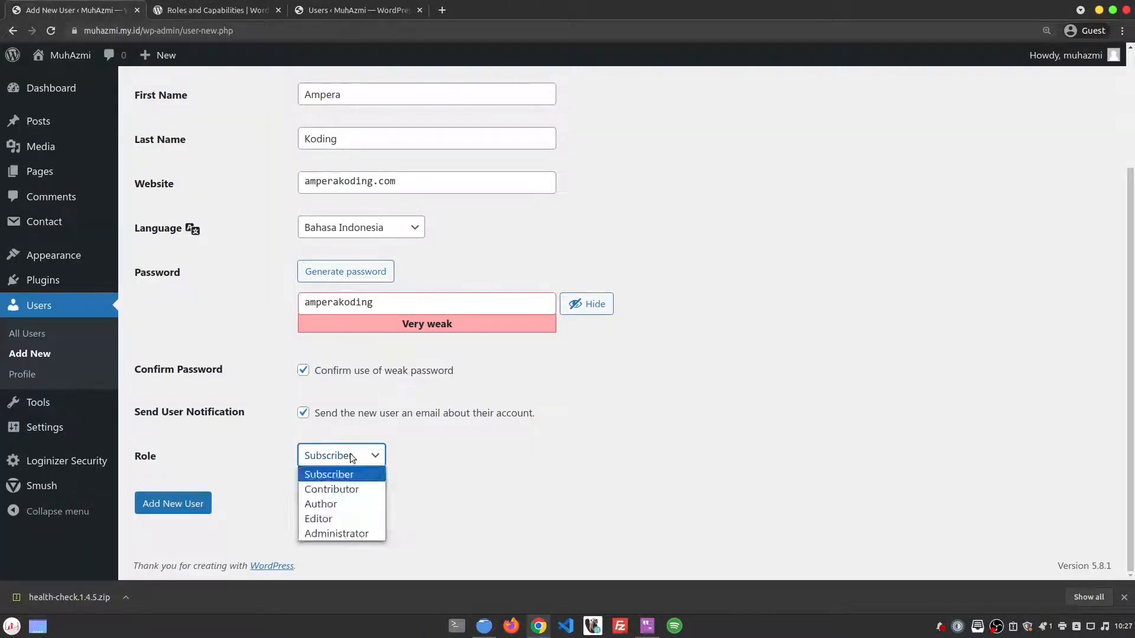
Step: Leave the role as Subscriber and go back to the Roles and Capabilities article
{"action": "left_click", "coordinate": [554, 467]}
{"action": "left_click", "coordinate": [253, 13]}
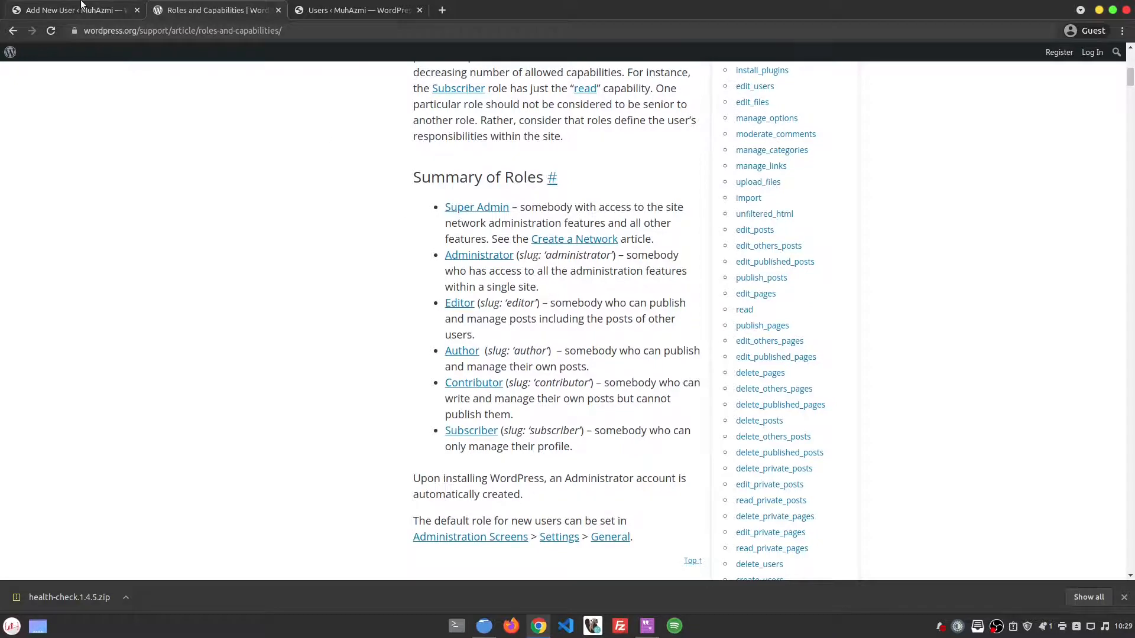
Step: Set the new user's role to Editor and submit the Add New User form
{"action": "key", "text": "ctrl+Page_Up"}
{"action": "scroll", "coordinate": [204, 275], "scroll_direction": "up", "scroll_amount": 2}
{"action": "scroll", "coordinate": [264, 269], "scroll_direction": "down", "scroll_amount": 4}
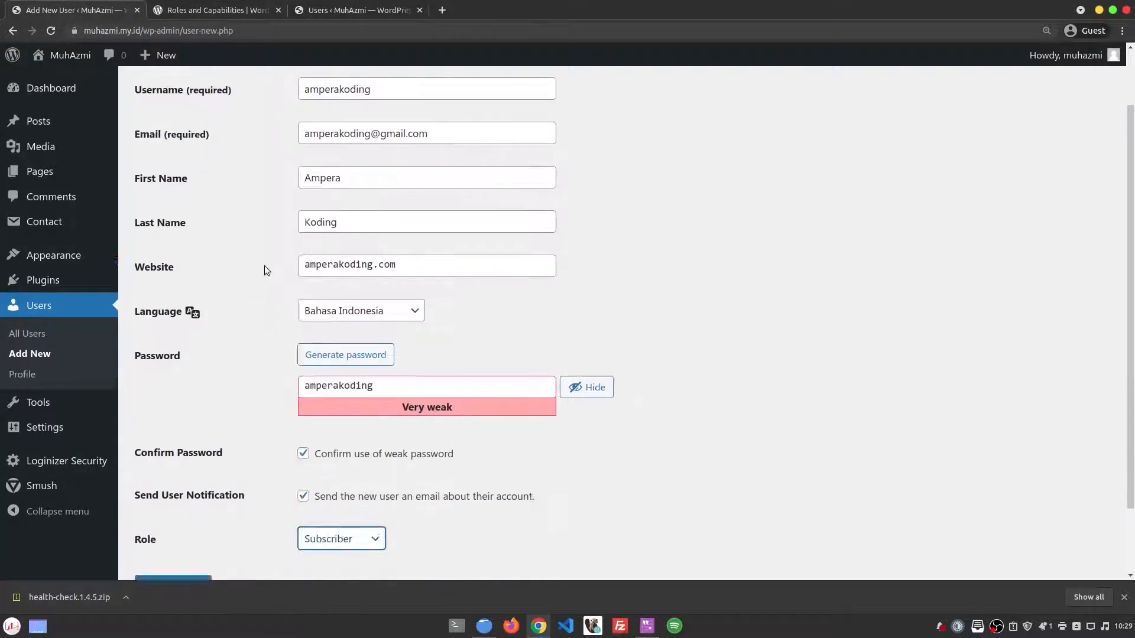
{"action": "left_click", "coordinate": [359, 456]}
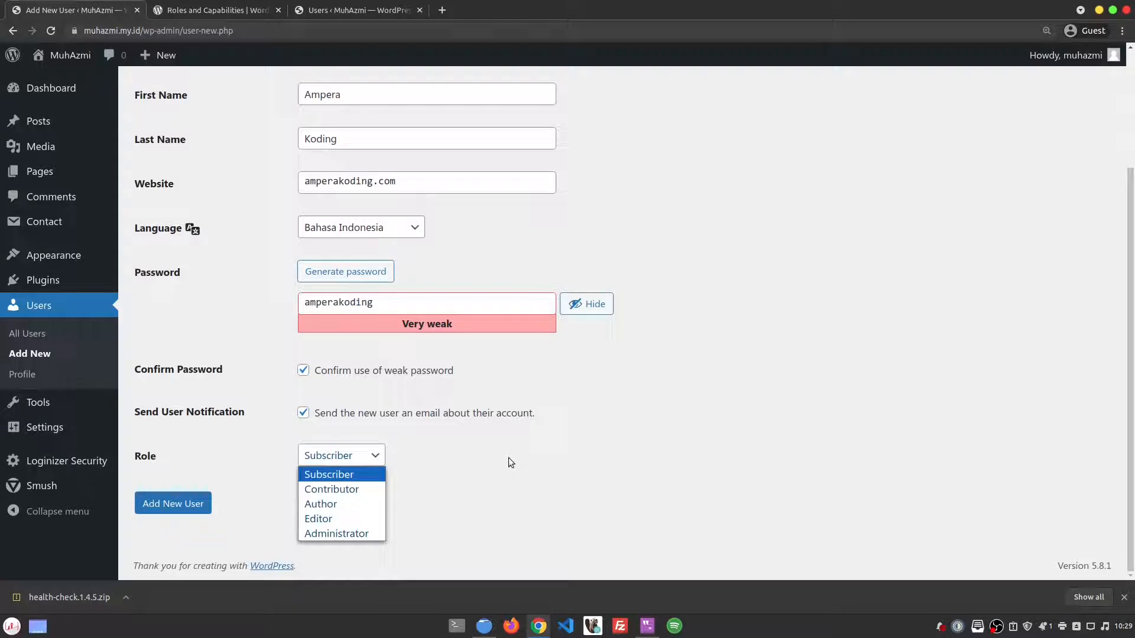
{"action": "left_click", "coordinate": [374, 517]}
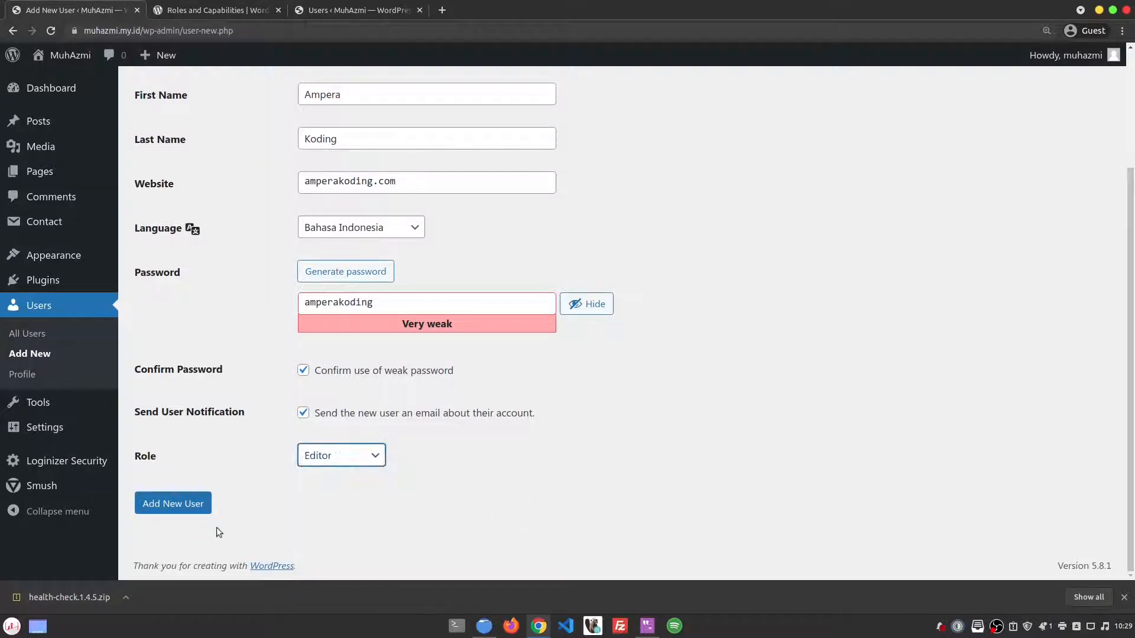
{"action": "left_click", "coordinate": [158, 503]}
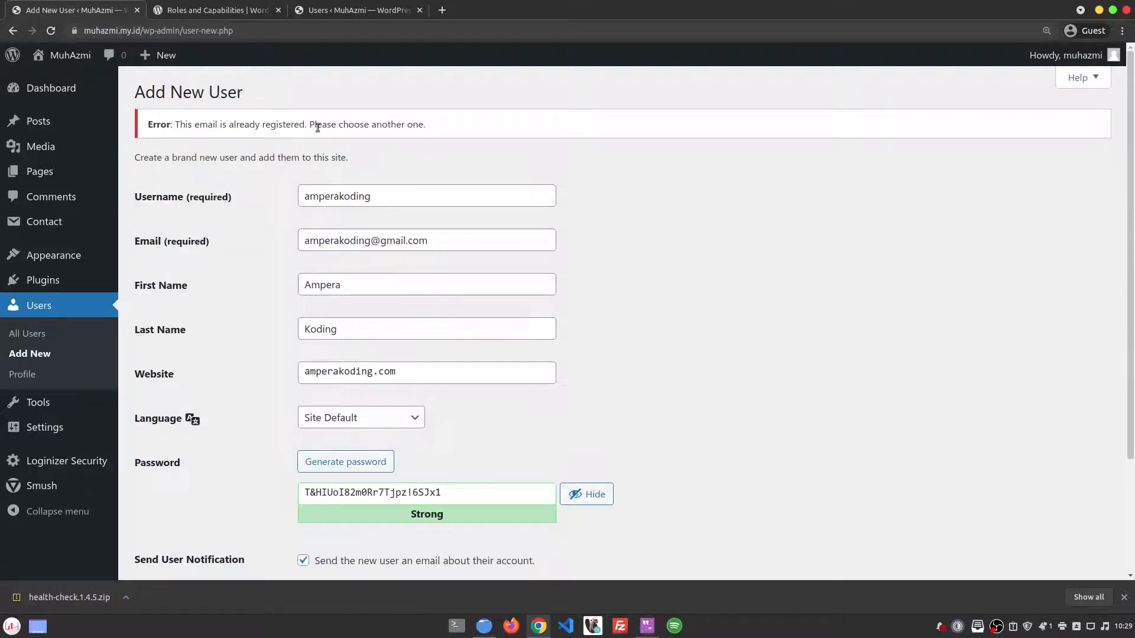
Step: Append 27 to the name part of the new user's e-mail address
{"action": "double_click", "coordinate": [371, 239]}
{"action": "key", "text": "Right"}
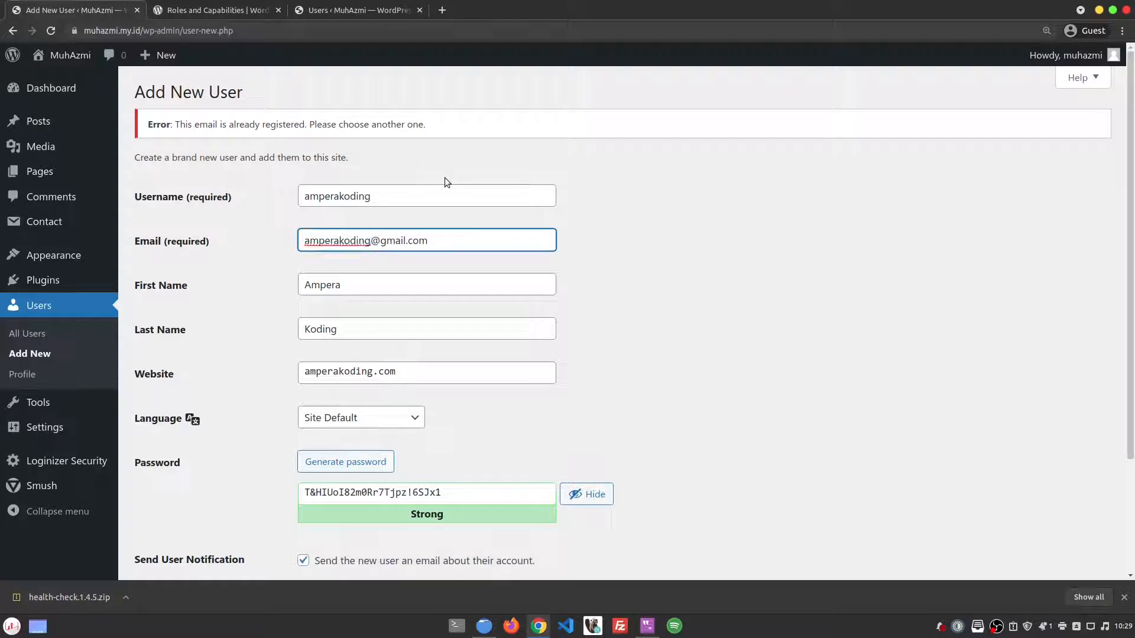
{"action": "type", "text": "27"}
{"action": "scroll", "coordinate": [444, 178], "scroll_direction": "down", "scroll_amount": 3}
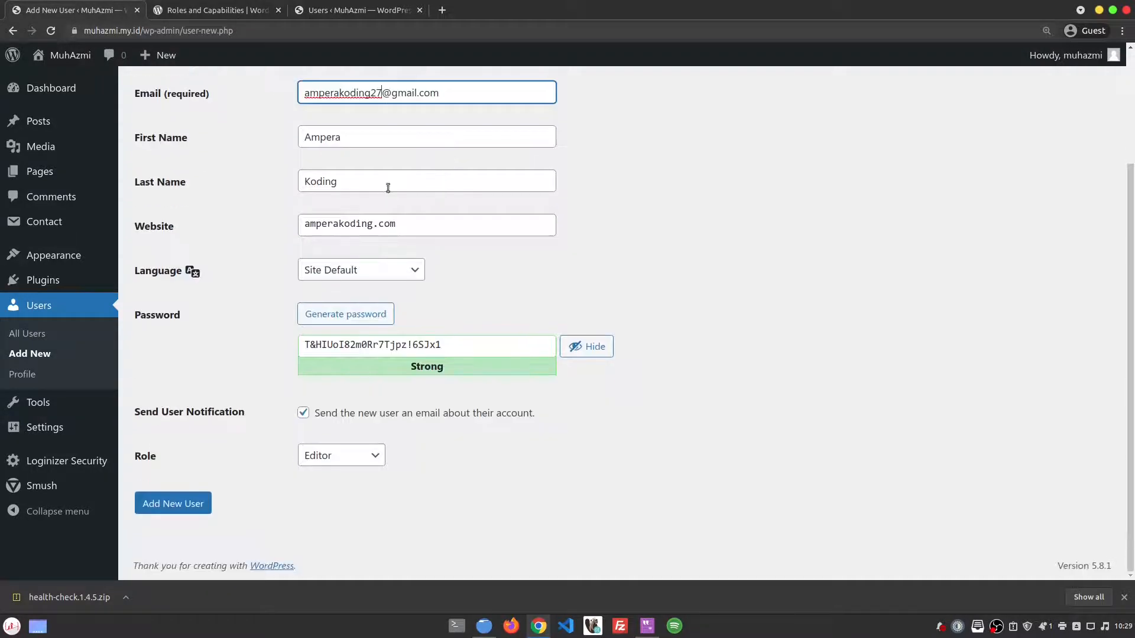
{"action": "scroll", "coordinate": [387, 185], "scroll_direction": "up", "scroll_amount": 3}
Step: Set the password to the username, confirm the weak password, and resubmit the form
{"action": "left_click", "coordinate": [406, 194]}
{"action": "double_click", "coordinate": [406, 194]}
{"action": "key", "text": "ctrl+c"}
{"action": "triple_click", "coordinate": [424, 494]}
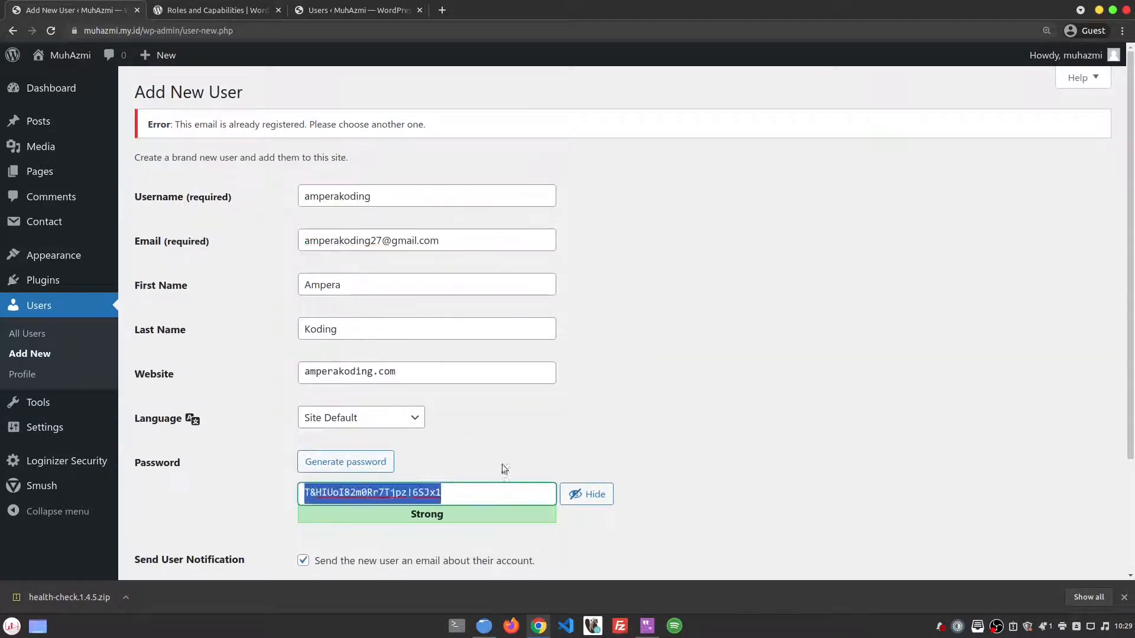
{"action": "key", "text": "ctrl+v"}
{"action": "scroll", "coordinate": [640, 428], "scroll_direction": "down", "scroll_amount": 3}
{"action": "left_click", "coordinate": [394, 376]}
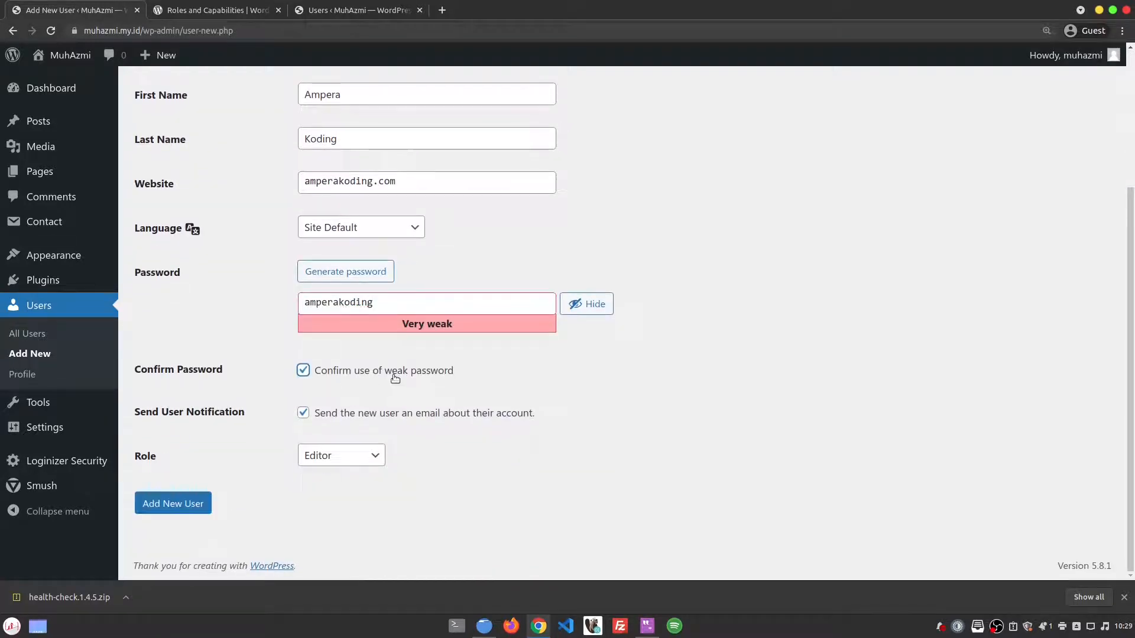
{"action": "left_click", "coordinate": [178, 503]}
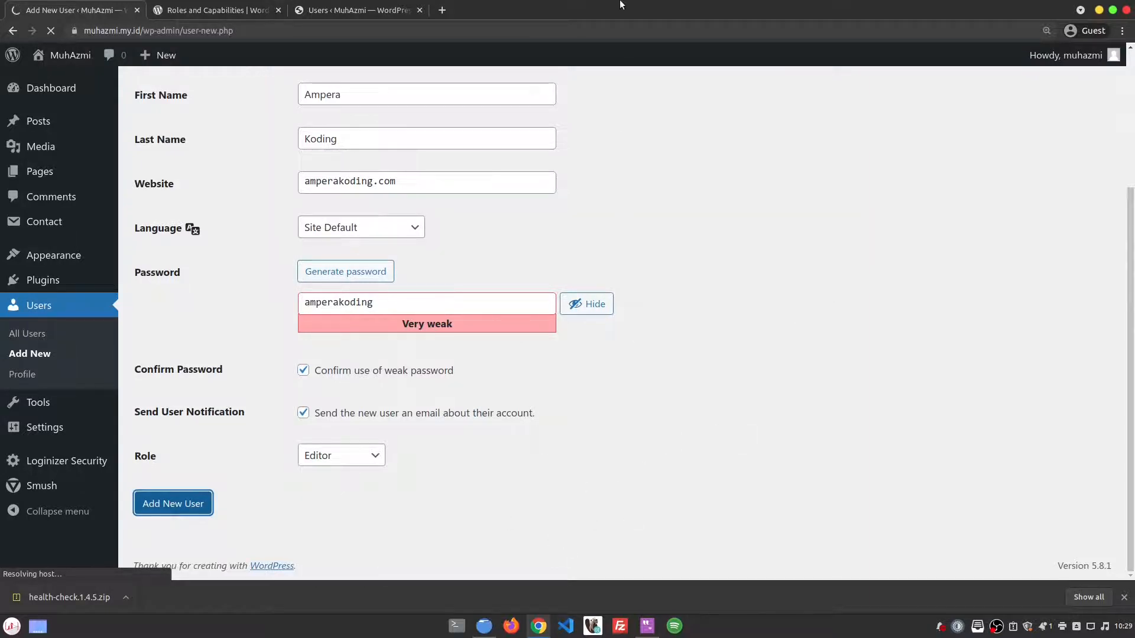
Step: Open a guest browser window and tile it beside the WordPress Users window
{"action": "left_click", "coordinate": [1084, 31]}
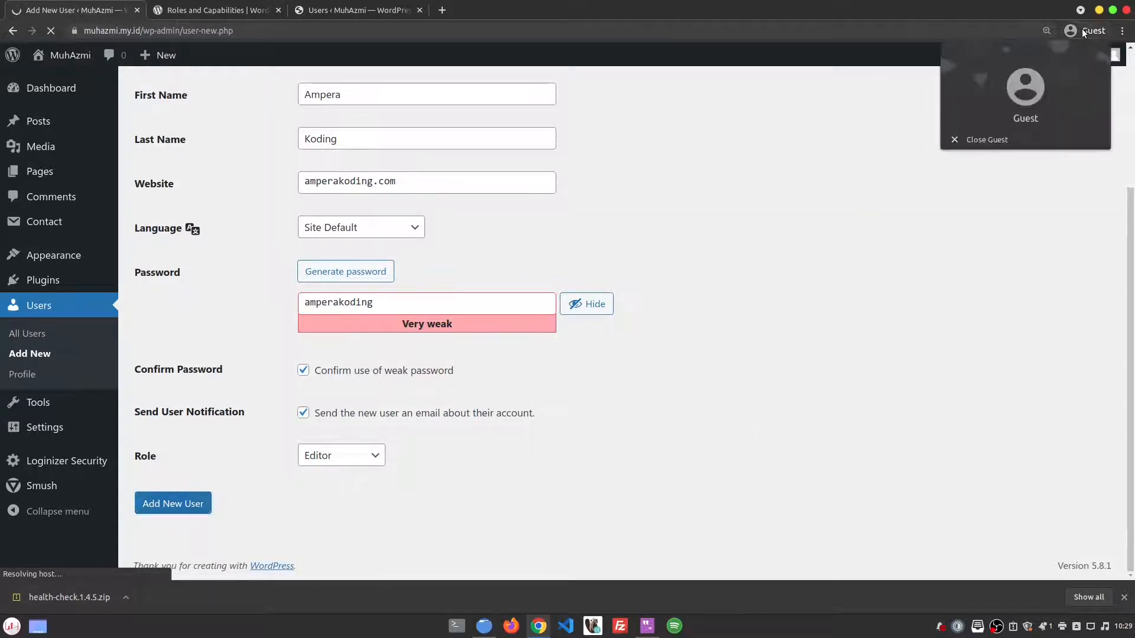
{"action": "left_click", "coordinate": [1035, 87]}
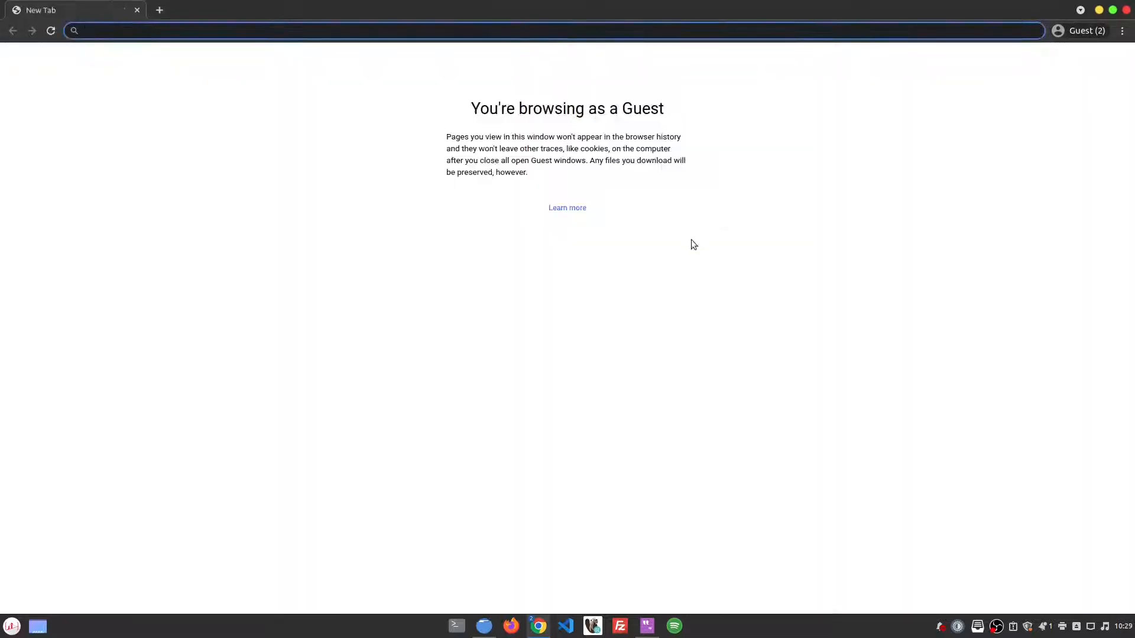
{"action": "key", "text": "super+Right"}
{"action": "left_click", "coordinate": [562, 483]}
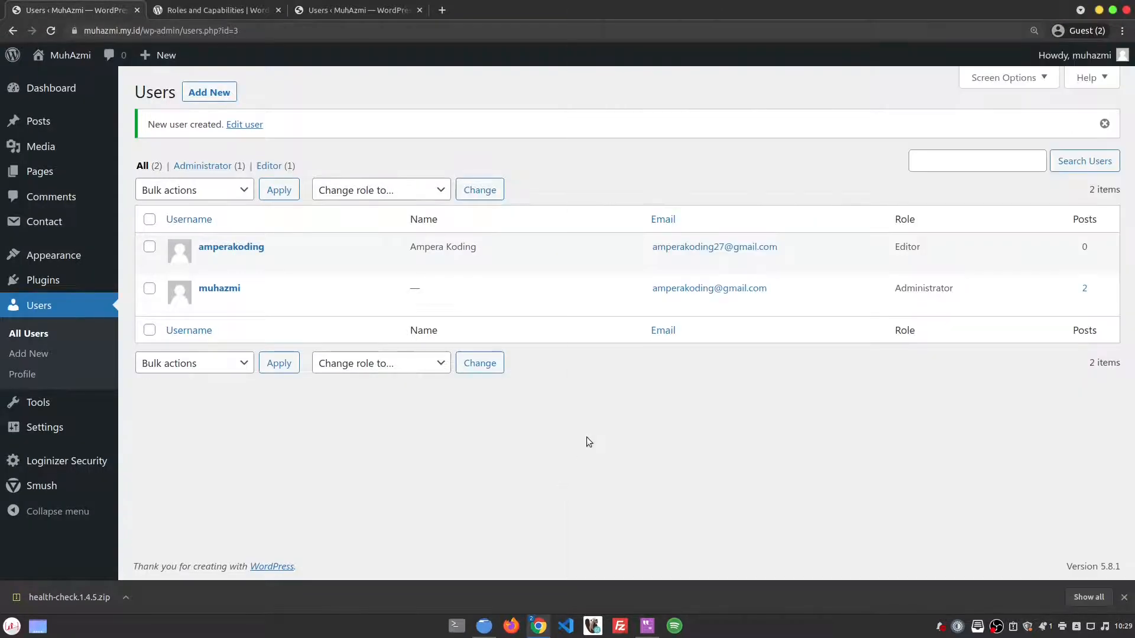
{"action": "key", "text": "super+Left"}
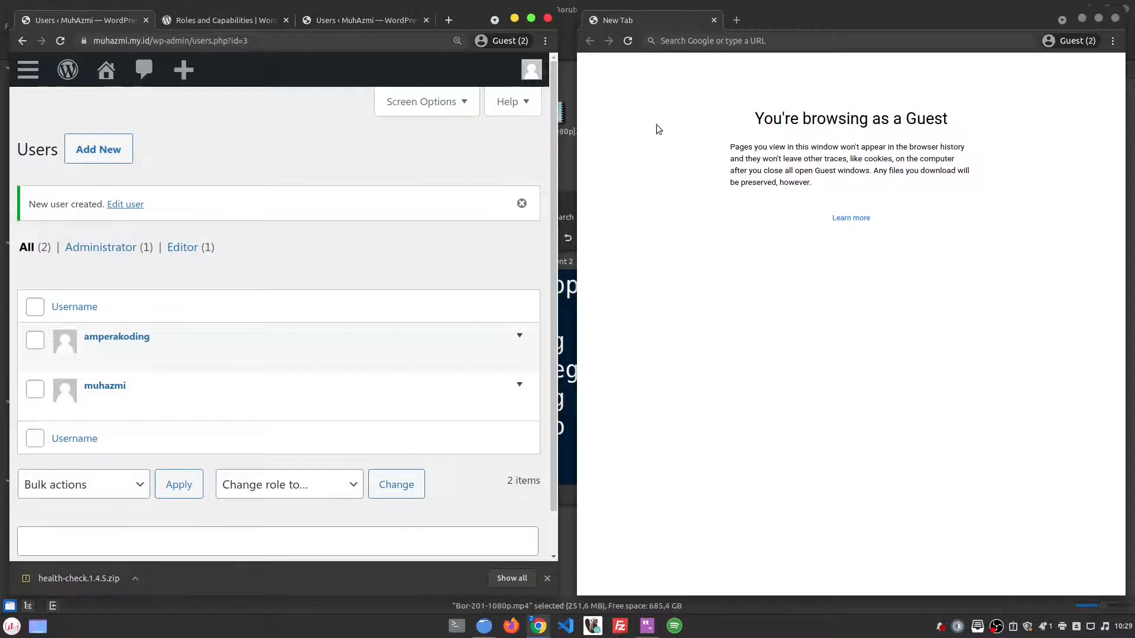
Step: Load muhazmi.my.id/wp-admin in the guest window, then close it and maximize the Users window
{"action": "left_click", "coordinate": [746, 40]}
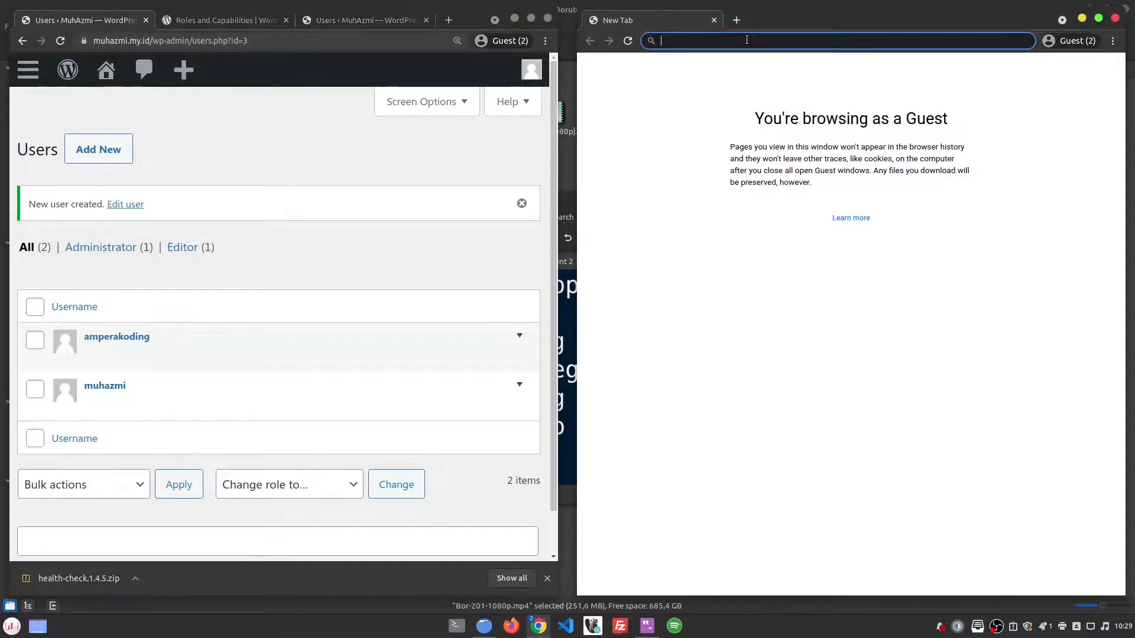
{"action": "type", "text": "muhazmi."}
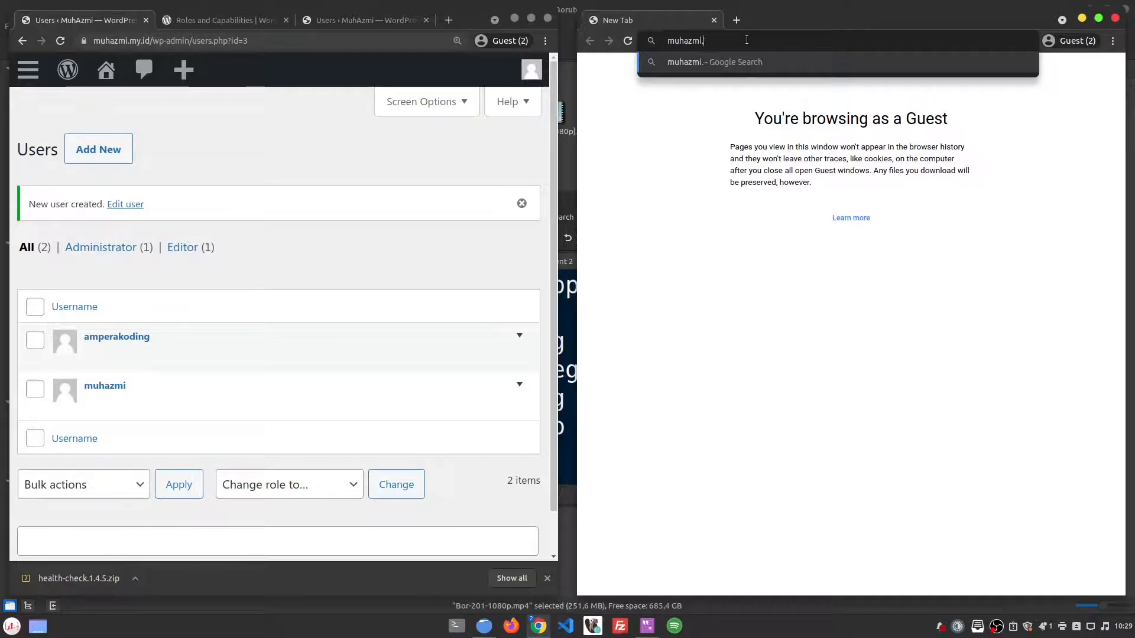
{"action": "type", "text": "my.id/wp-admin"}
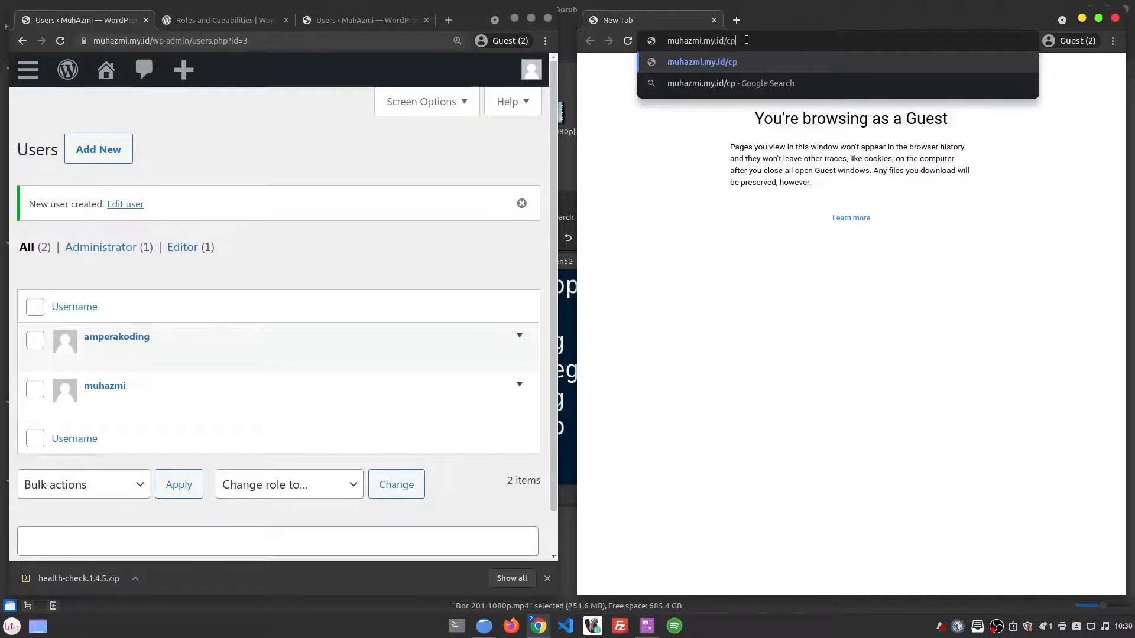
{"action": "key", "text": "Return"}
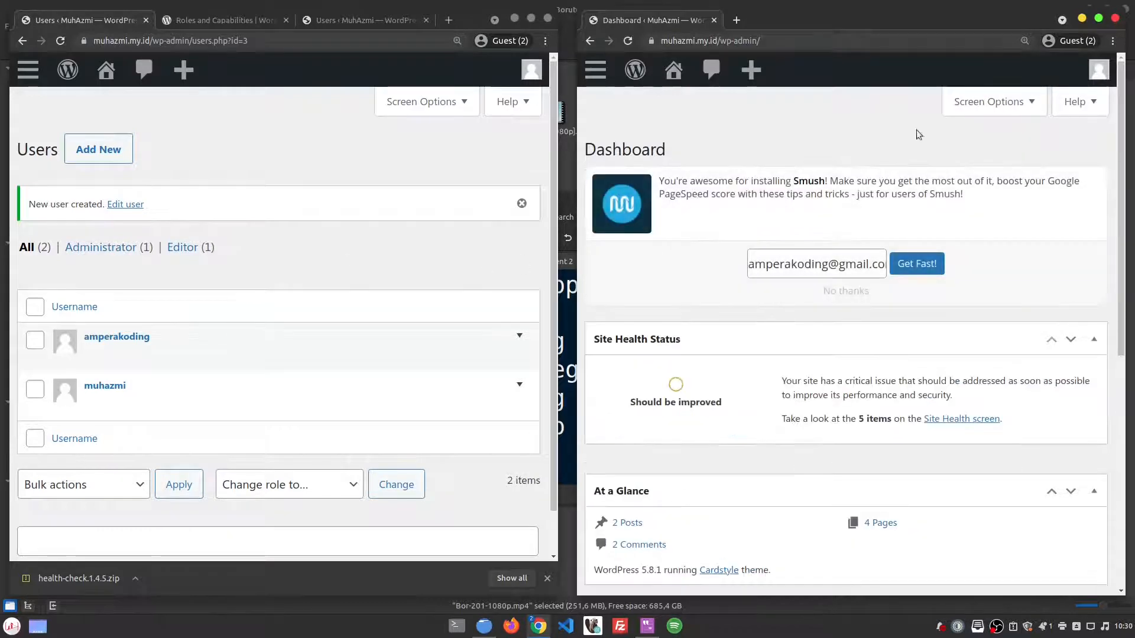
{"action": "middle_click", "coordinate": [659, 20]}
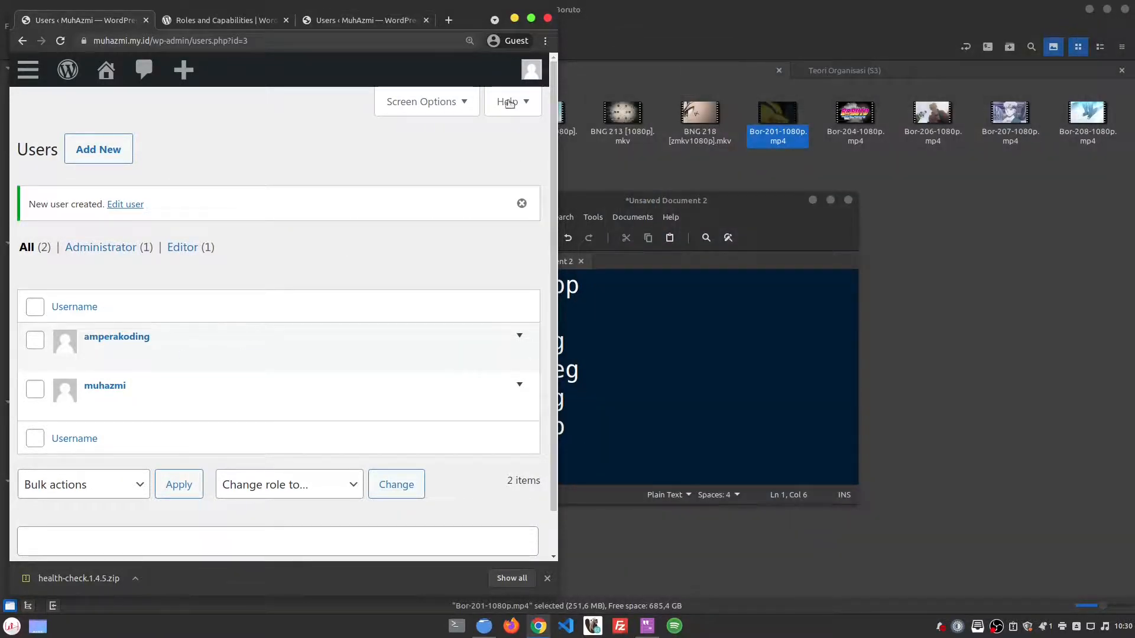
{"action": "left_click", "coordinate": [530, 18]}
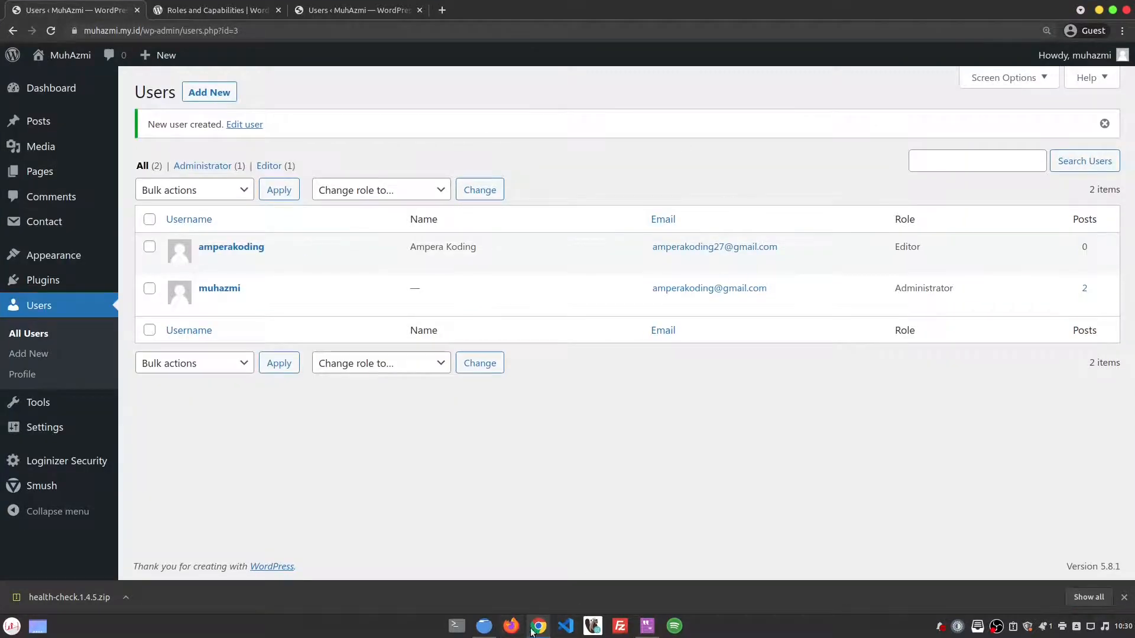
Step: Open Firefox beside the WordPress window and load the site's wp-admin login page
{"action": "left_click", "coordinate": [511, 626]}
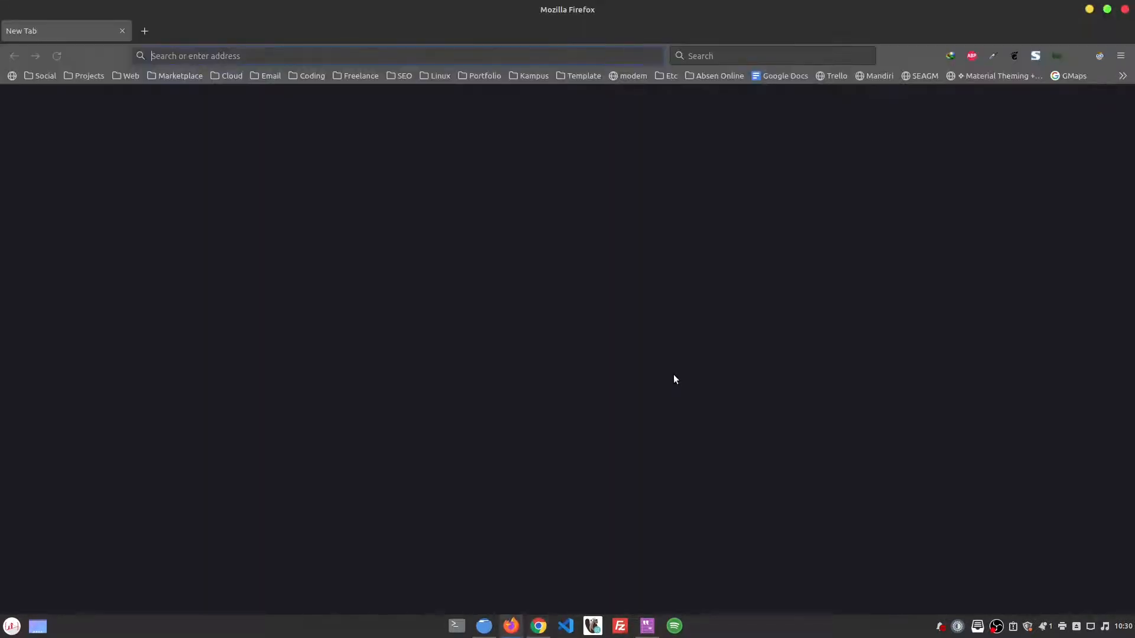
{"action": "key", "text": "super+Right"}
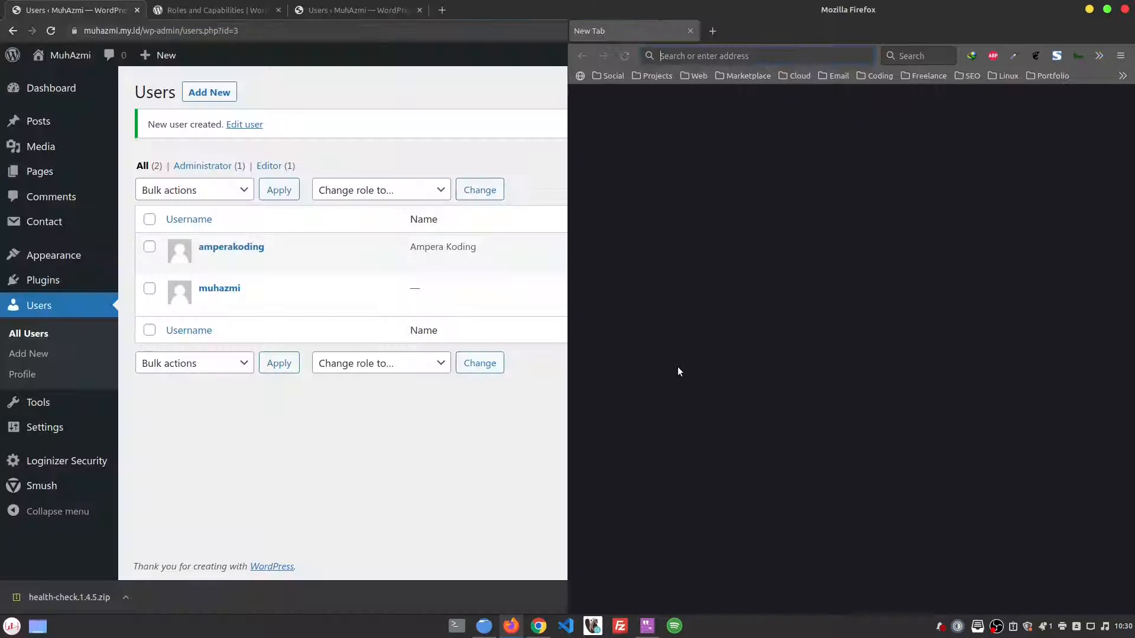
{"action": "left_click", "coordinate": [402, 414]}
{"action": "key", "text": "super+Left"}
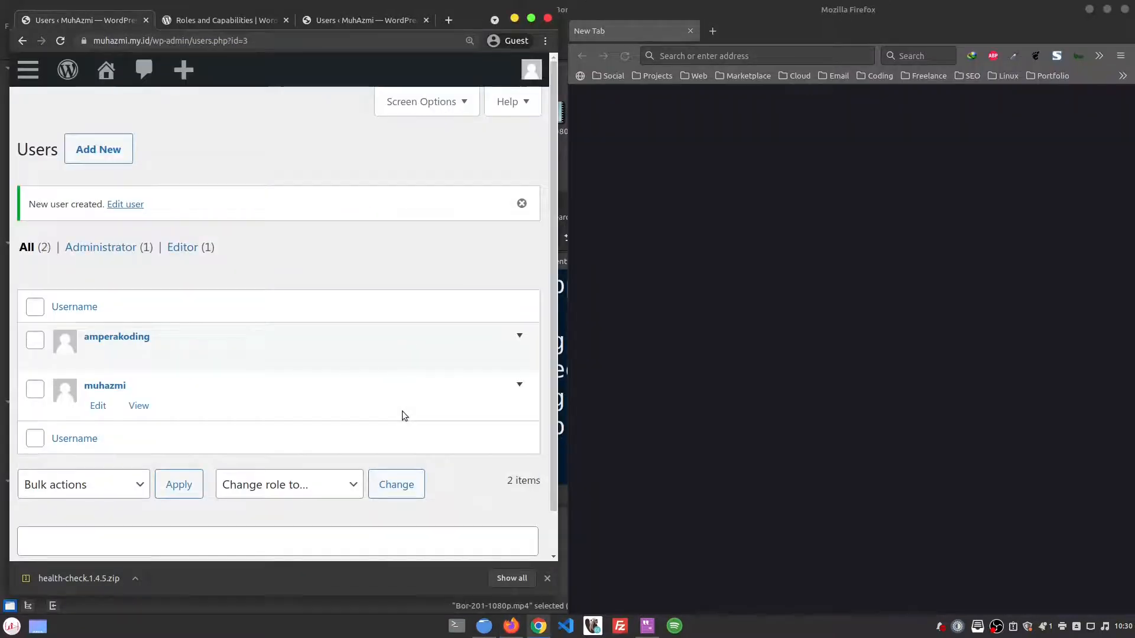
{"action": "left_click", "coordinate": [700, 56]}
{"action": "type", "text": "muhazmi.my.id/"}
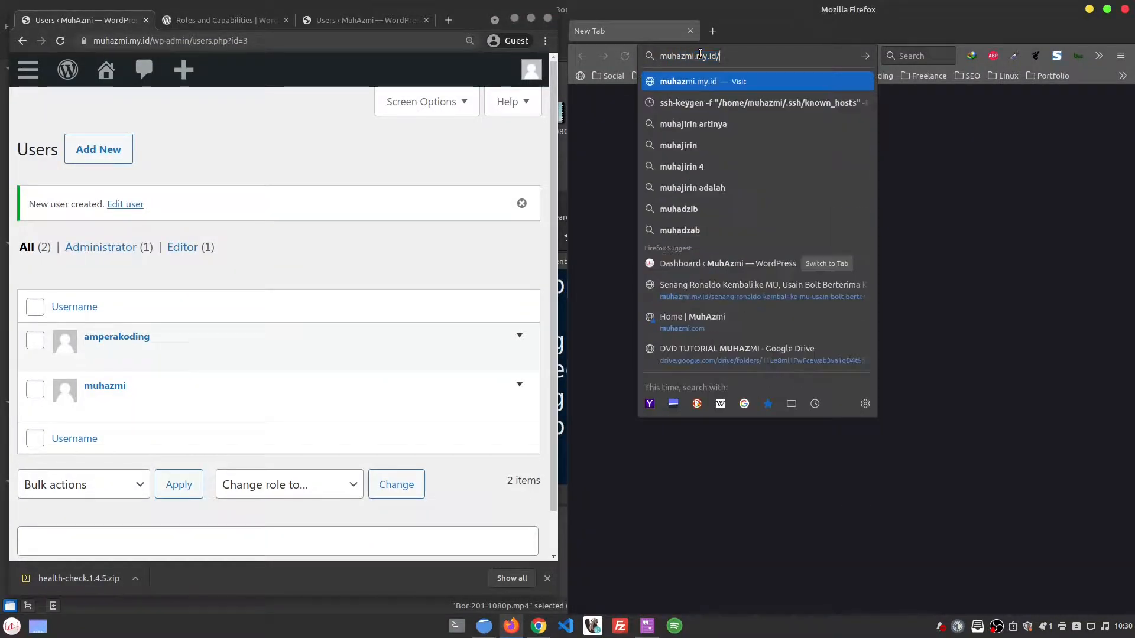
{"action": "type", "text": "wp-"}
{"action": "key", "text": "Return"}
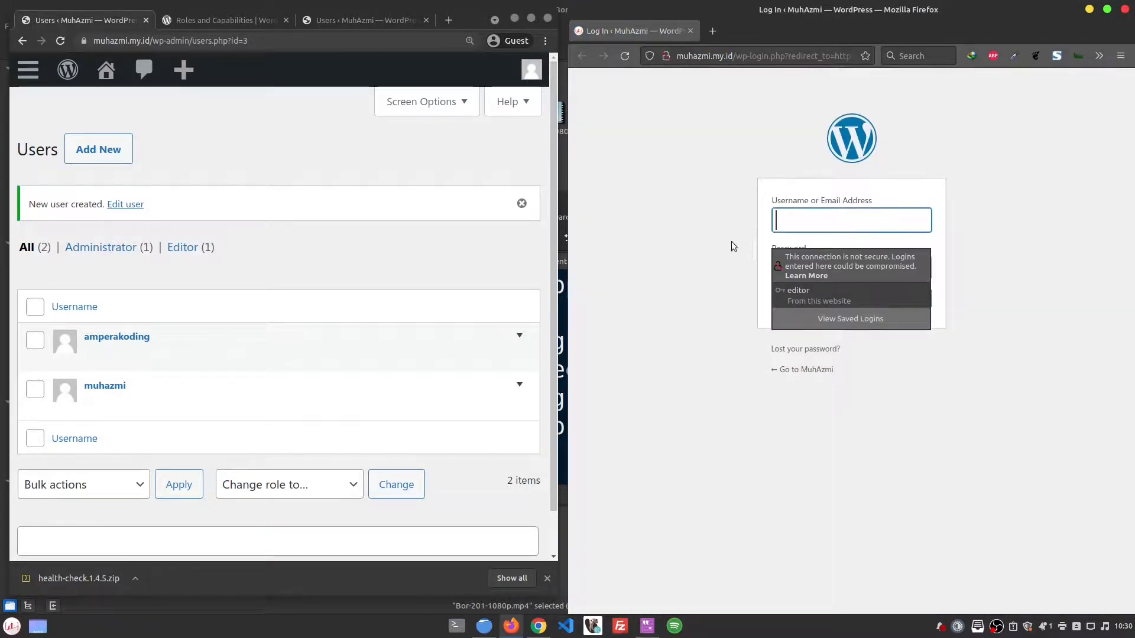
Step: Sign in with the new Editor user's username and password, declining to save the login
{"action": "left_click", "coordinate": [732, 244]}
{"action": "left_click", "coordinate": [880, 222]}
{"action": "key", "text": "ctrl+v"}
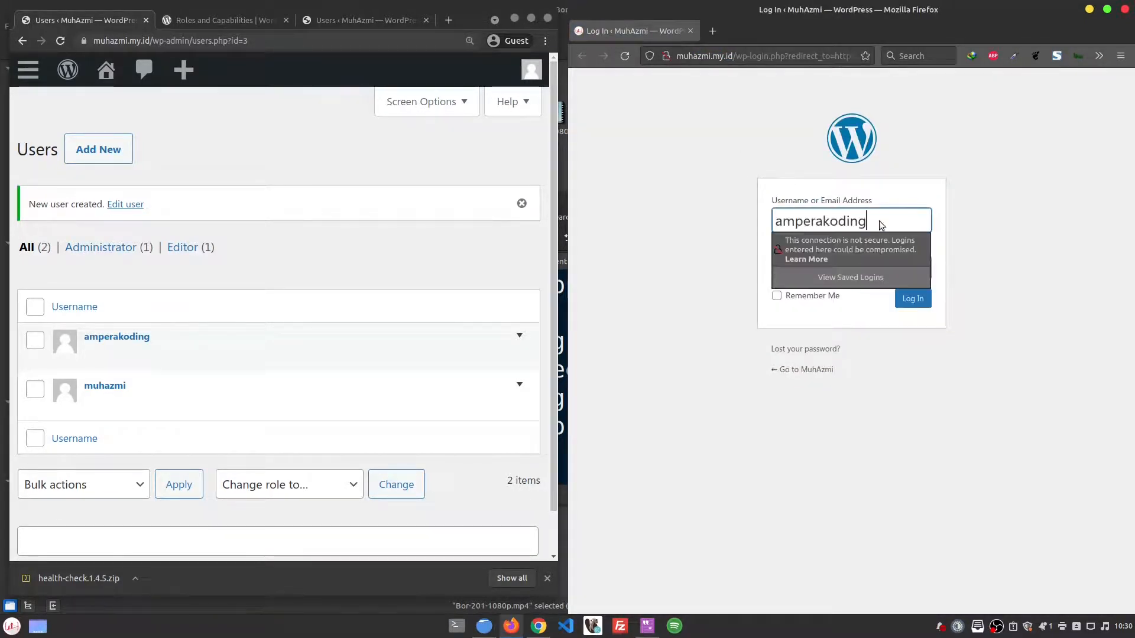
{"action": "key", "text": "Tab"}
{"action": "key", "text": "ctrl+v"}
{"action": "left_click", "coordinate": [975, 269]}
{"action": "left_click", "coordinate": [924, 305]}
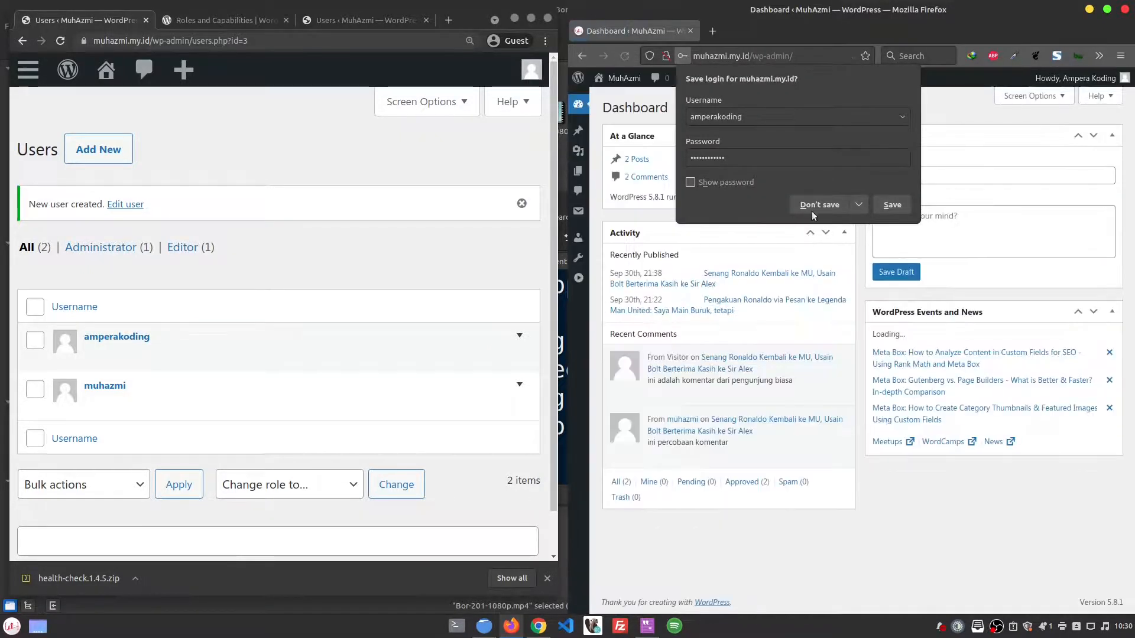
{"action": "left_click", "coordinate": [821, 205]}
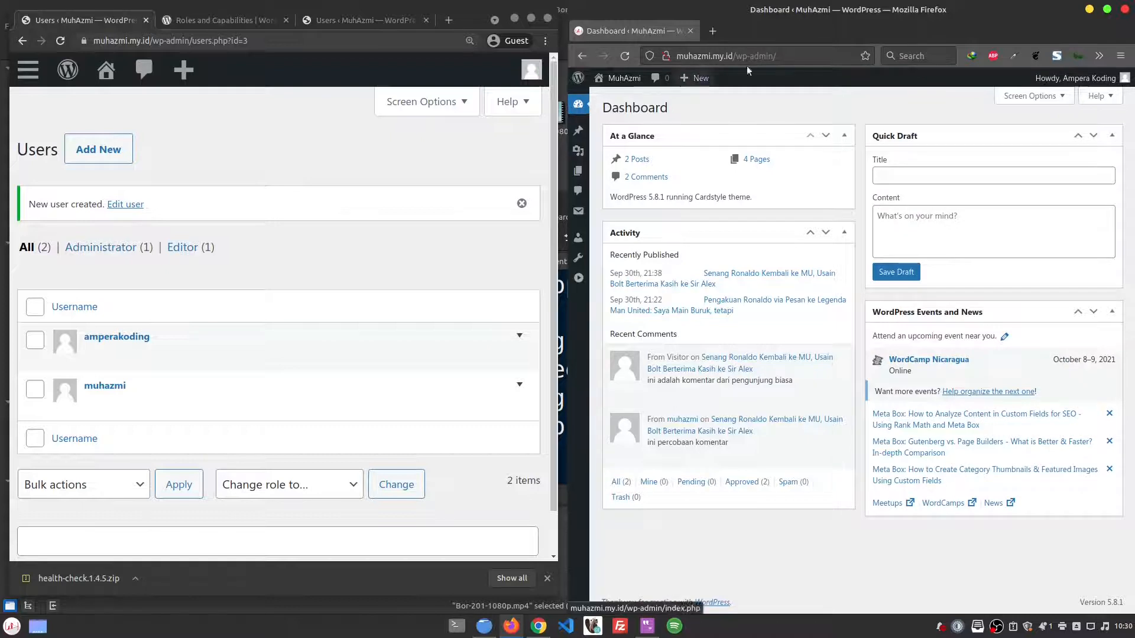
Step: Maximize both the editor's Firefox window and the administrator's Users window
{"action": "left_click", "coordinate": [28, 71]}
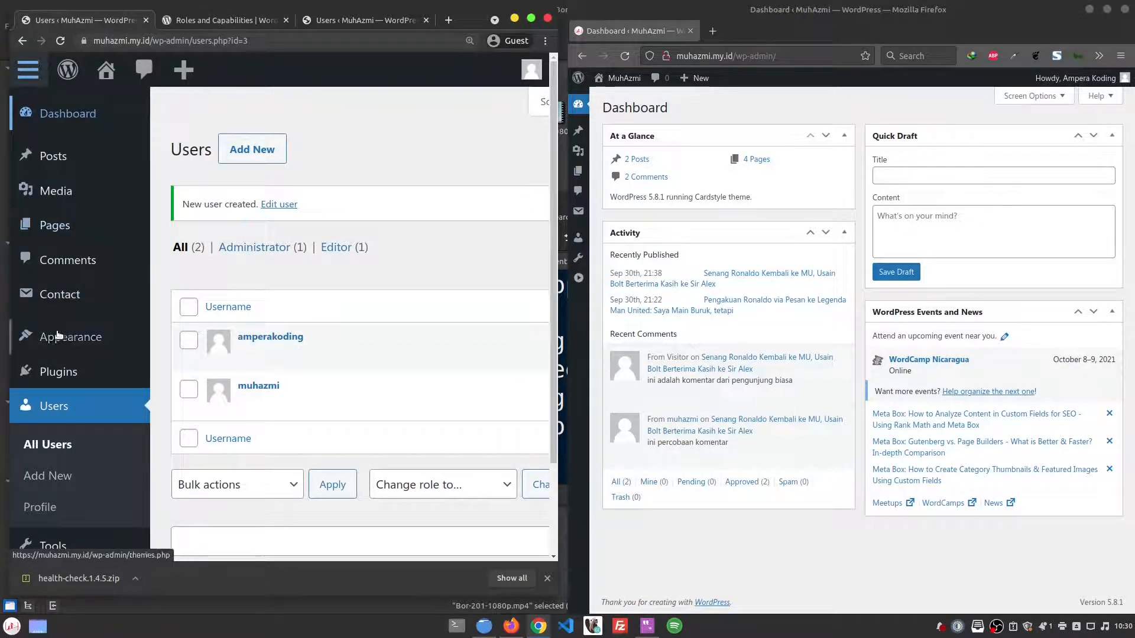
{"action": "scroll", "coordinate": [115, 377], "scroll_direction": "down", "scroll_amount": 2}
{"action": "scroll", "coordinate": [115, 377], "scroll_direction": "up", "scroll_amount": 2}
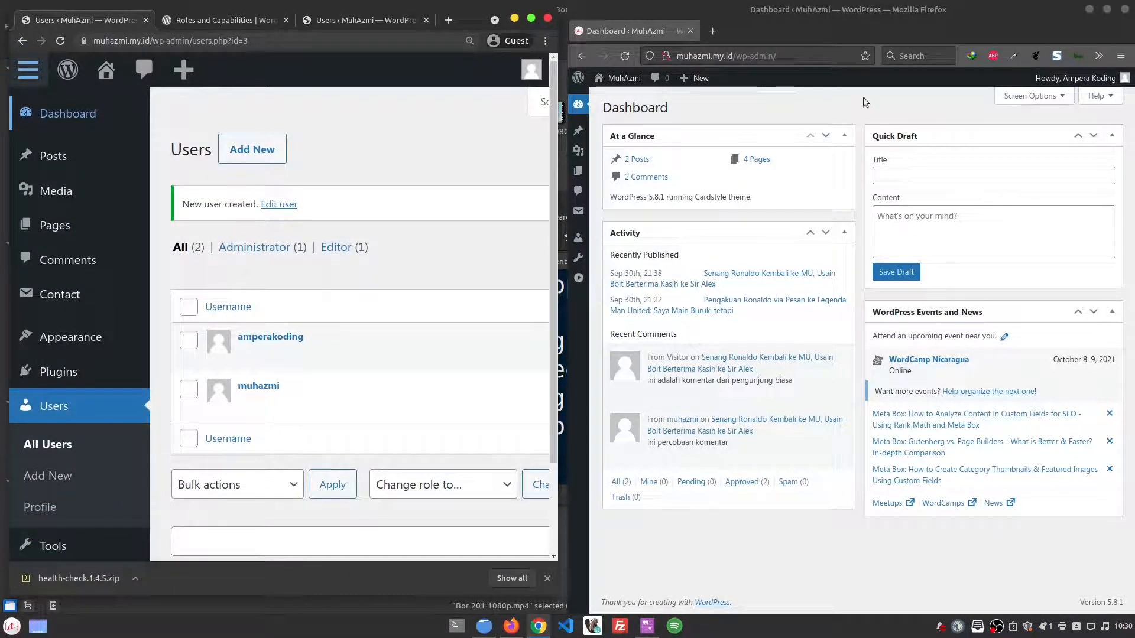
{"action": "double_click", "coordinate": [820, 38]}
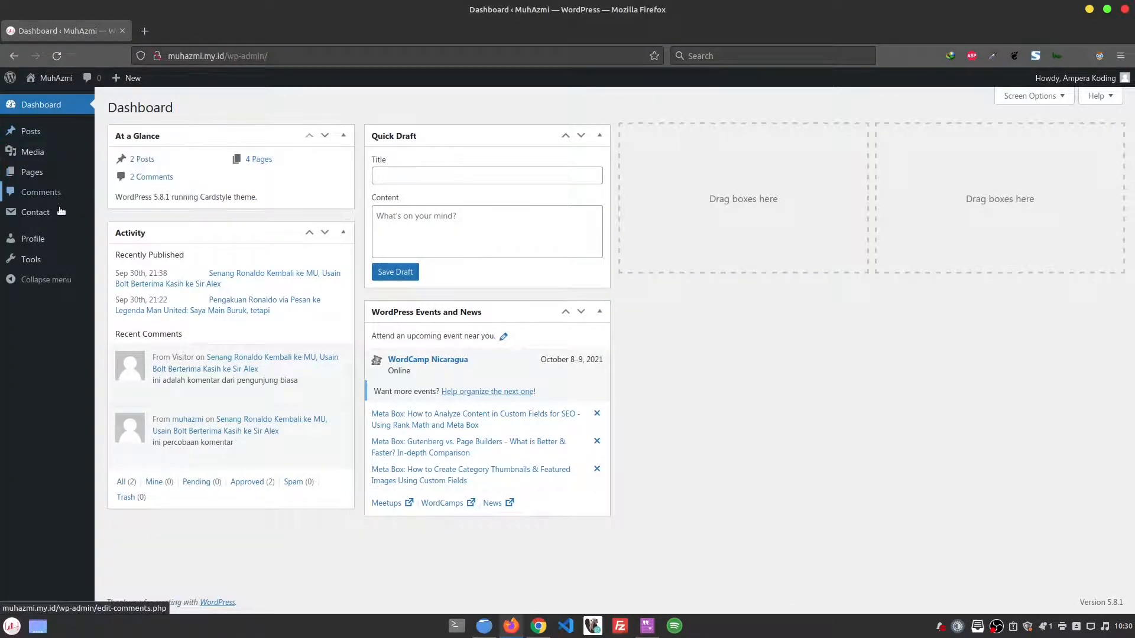
{"action": "key", "text": "alt+Tab"}
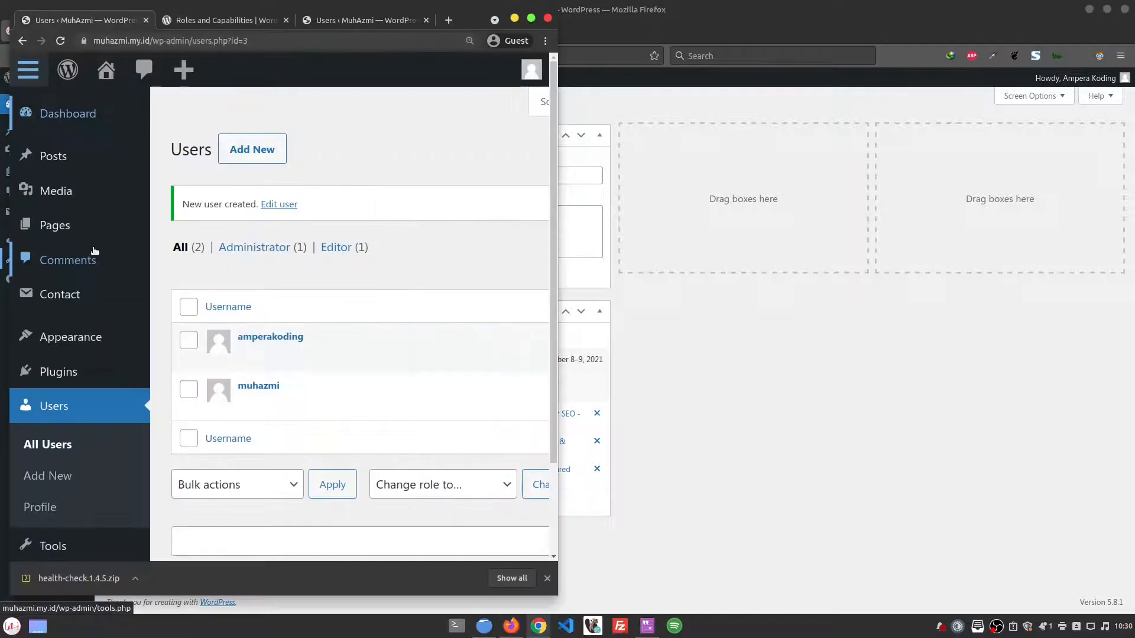
{"action": "left_click", "coordinate": [526, 22]}
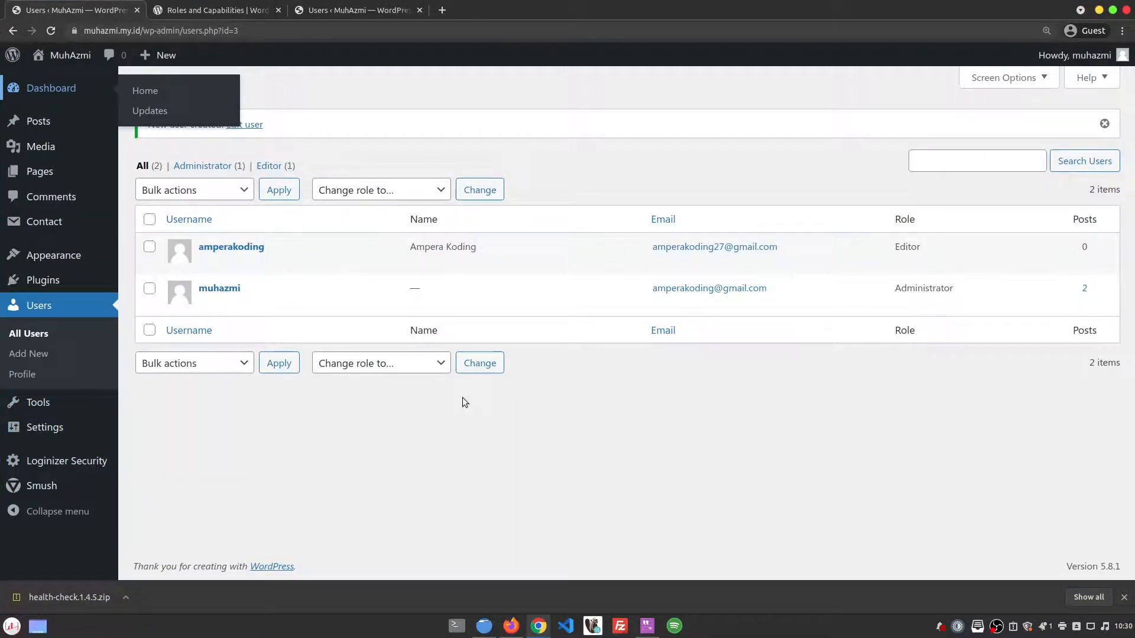
Step: Open the editor account's Posts list, then return to the administrator's Users list
{"action": "key", "text": "alt+Tab"}
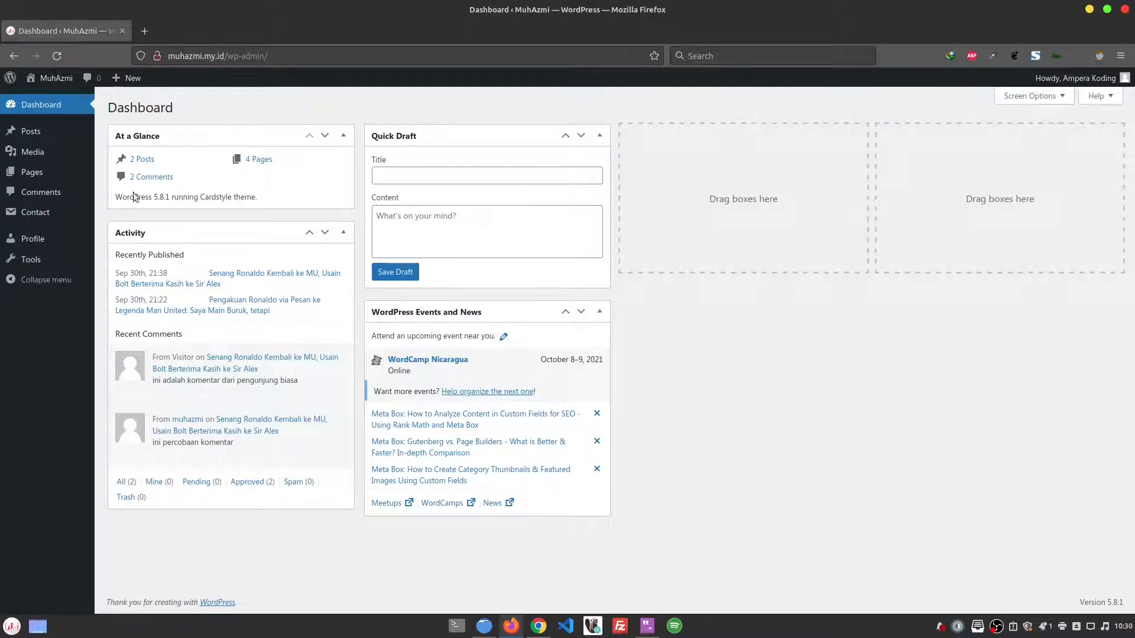
{"action": "left_click", "coordinate": [64, 134]}
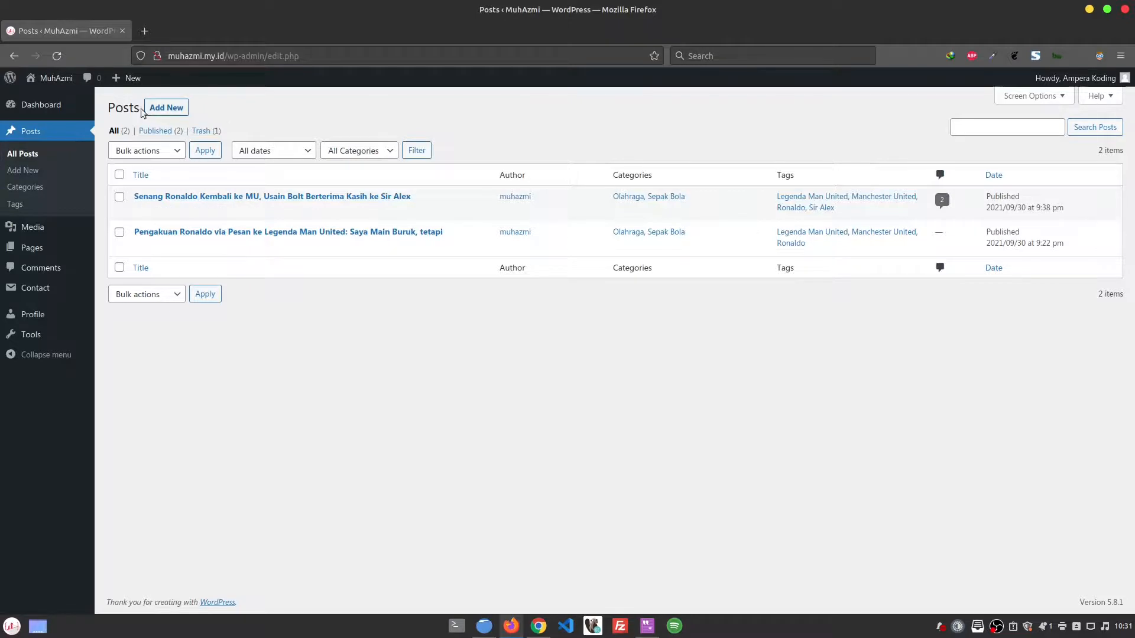
{"action": "key", "text": "alt+Tab"}
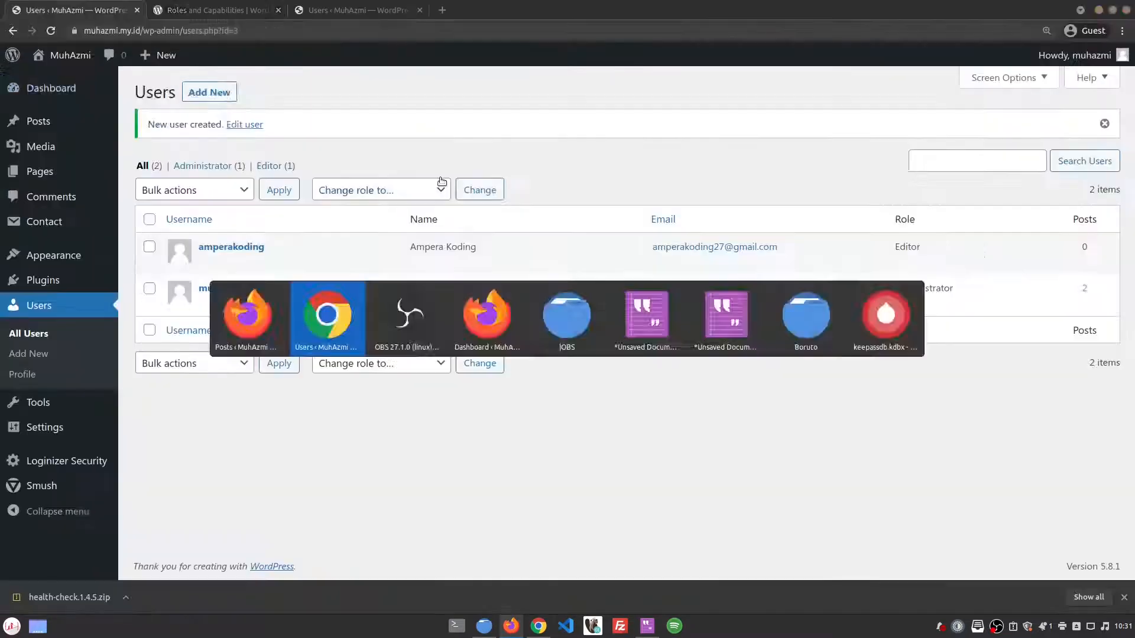
Step: Open the Delete page for the new editor user from its row in the Users list
{"action": "mouse_move", "coordinate": [230, 265]}
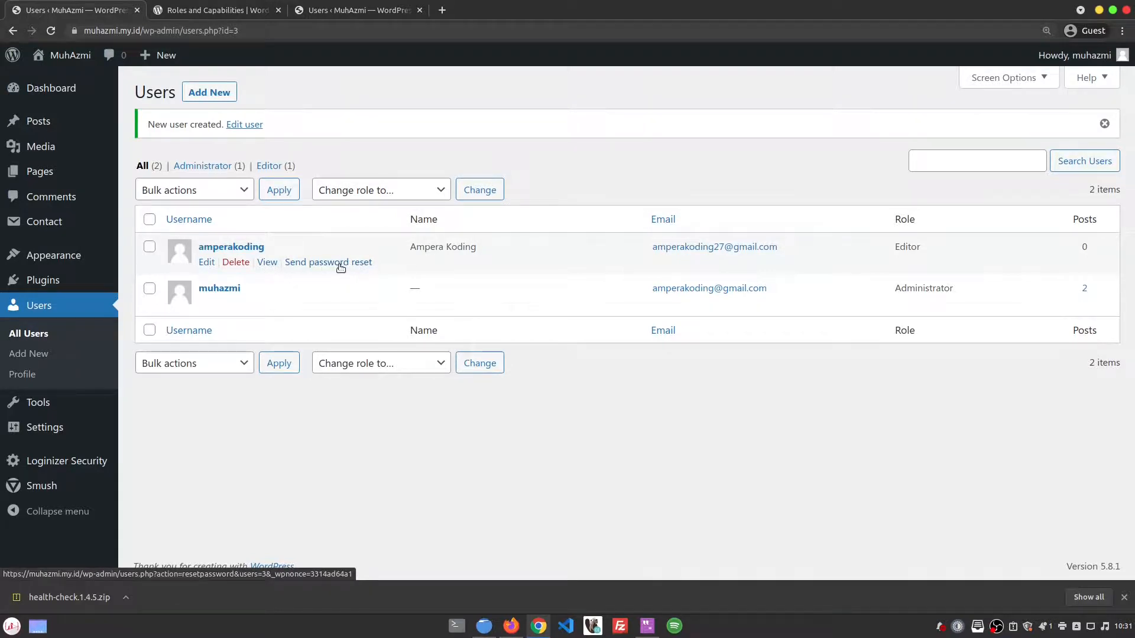
{"action": "left_click", "coordinate": [236, 262]}
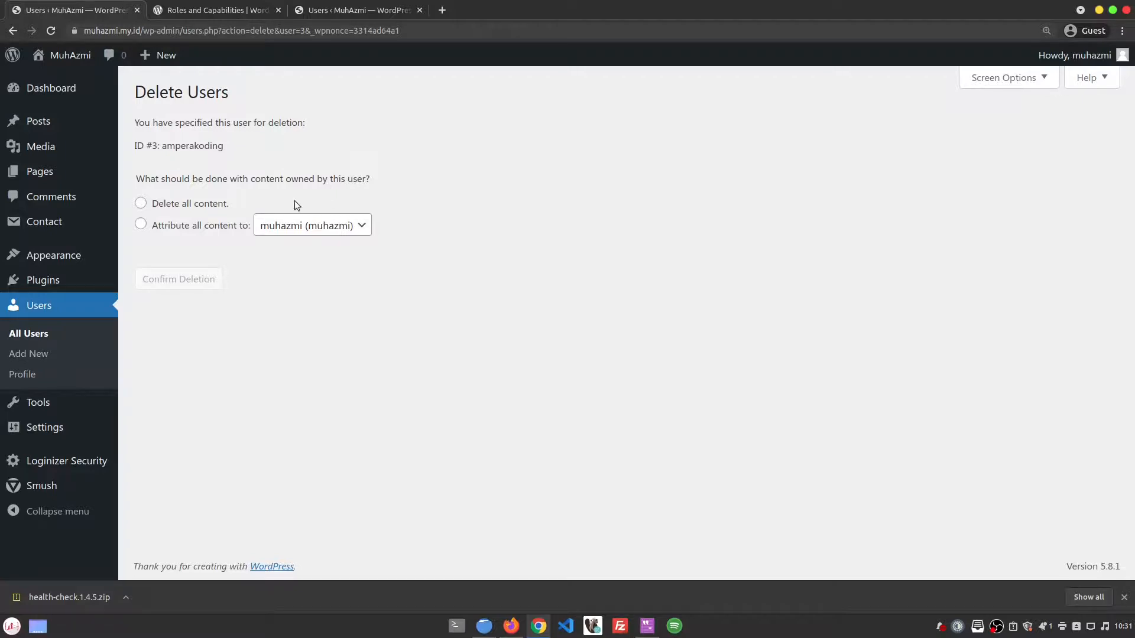
Step: Delete the editor user with 'Delete all content' rather than reassigning its content to another user
{"action": "left_click", "coordinate": [210, 203]}
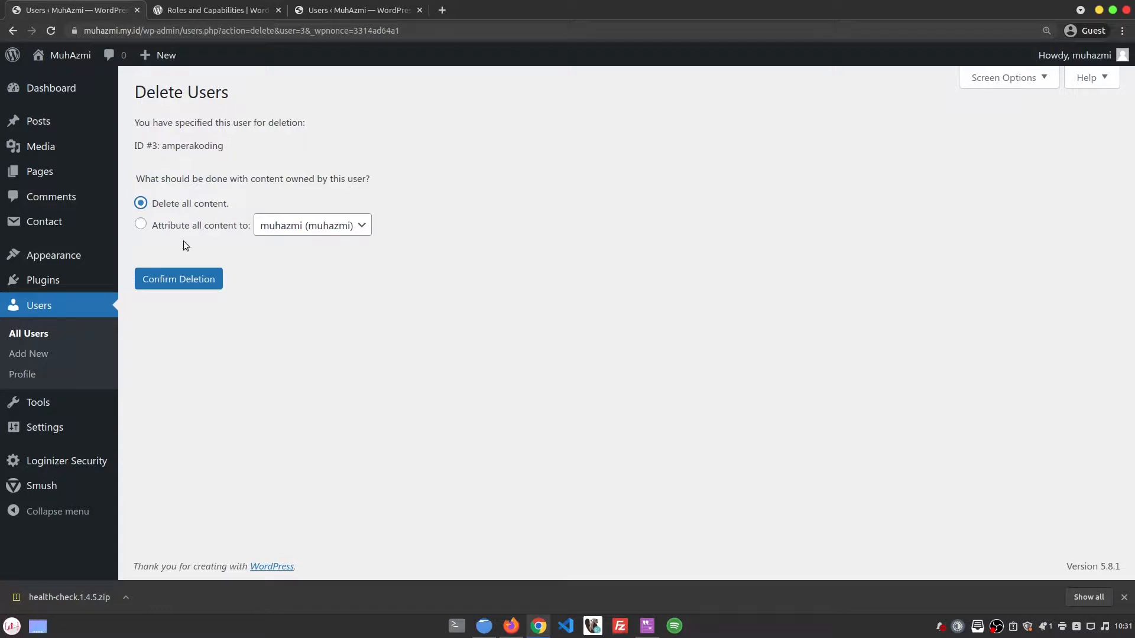
{"action": "left_click", "coordinate": [175, 226]}
{"action": "left_click", "coordinate": [282, 227]}
{"action": "left_click", "coordinate": [282, 228]}
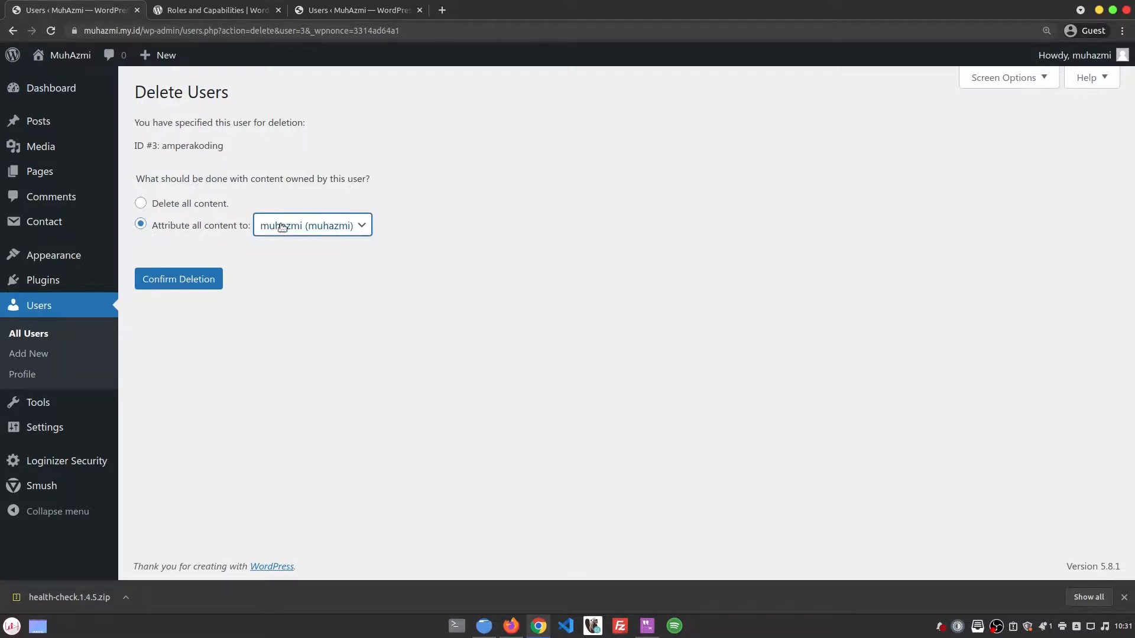
{"action": "left_click", "coordinate": [282, 227]}
{"action": "left_click", "coordinate": [389, 299]}
{"action": "left_click", "coordinate": [195, 205]}
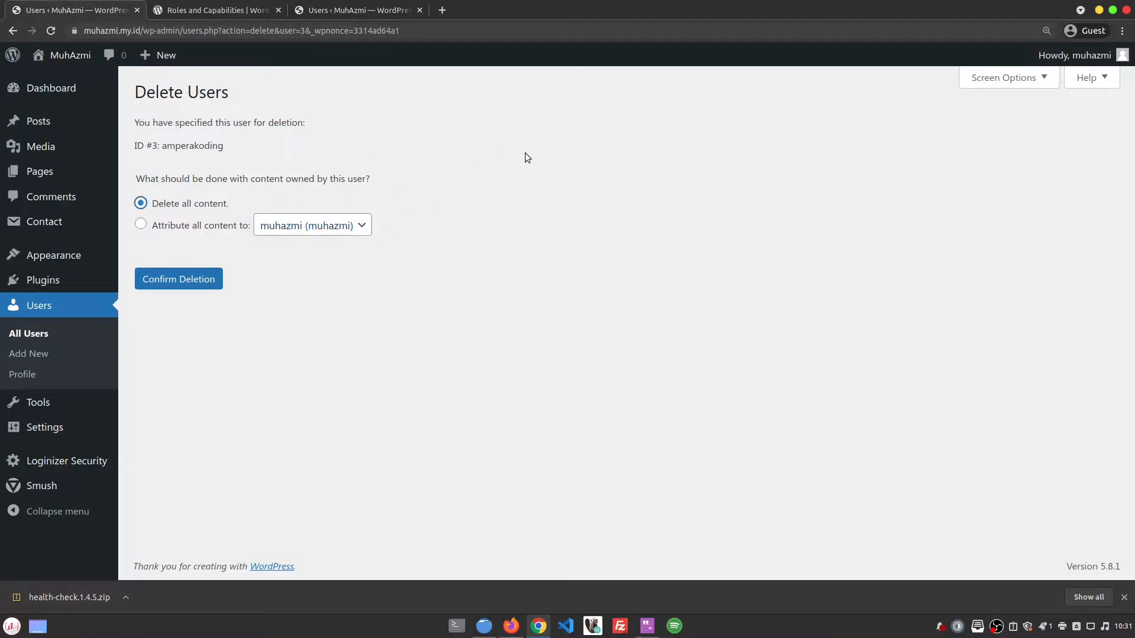
{"action": "left_click", "coordinate": [190, 283]}
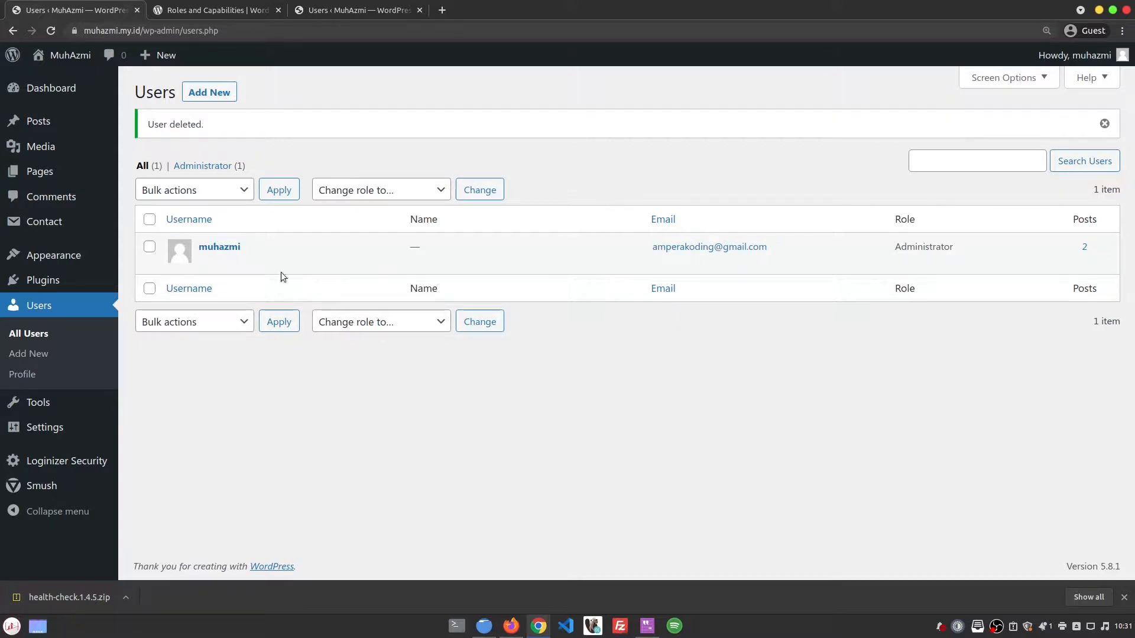
Step: Open your Profile and try the Ocean, Ectoplasm, Coffee and Sunrise admin colour schemes
{"action": "left_click", "coordinate": [44, 374]}
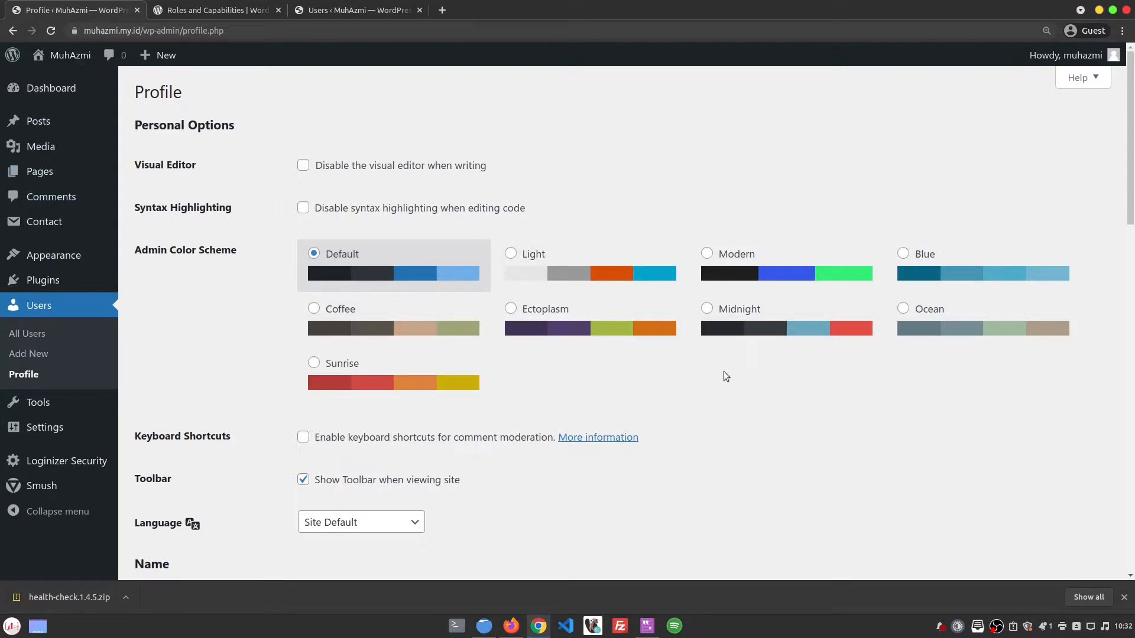
{"action": "left_click", "coordinate": [938, 325]}
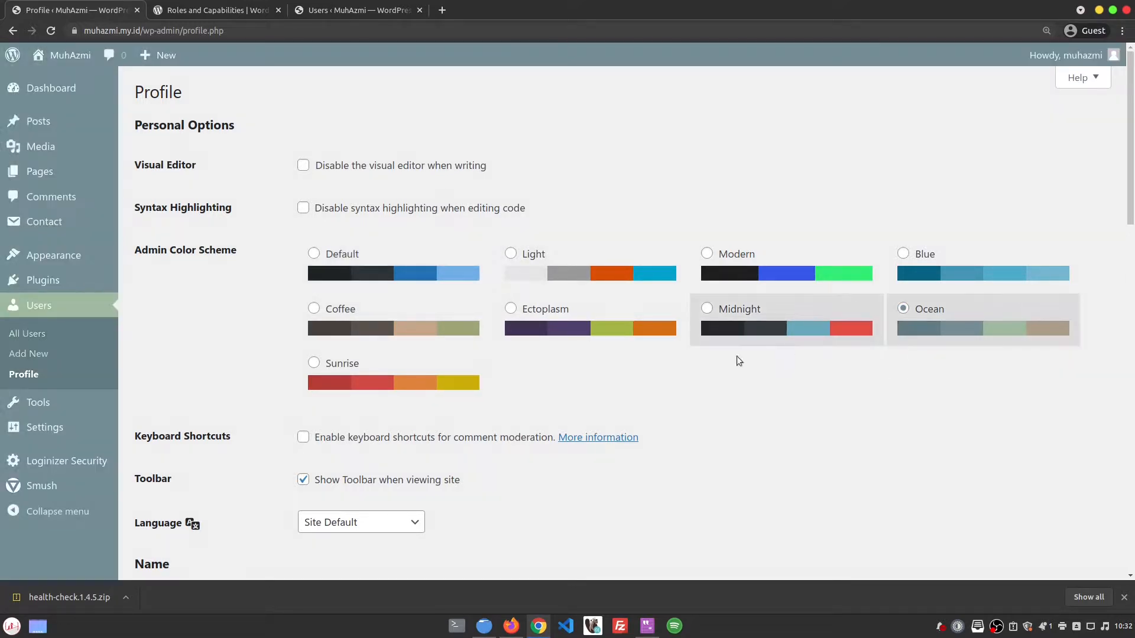
{"action": "left_click", "coordinate": [595, 319]}
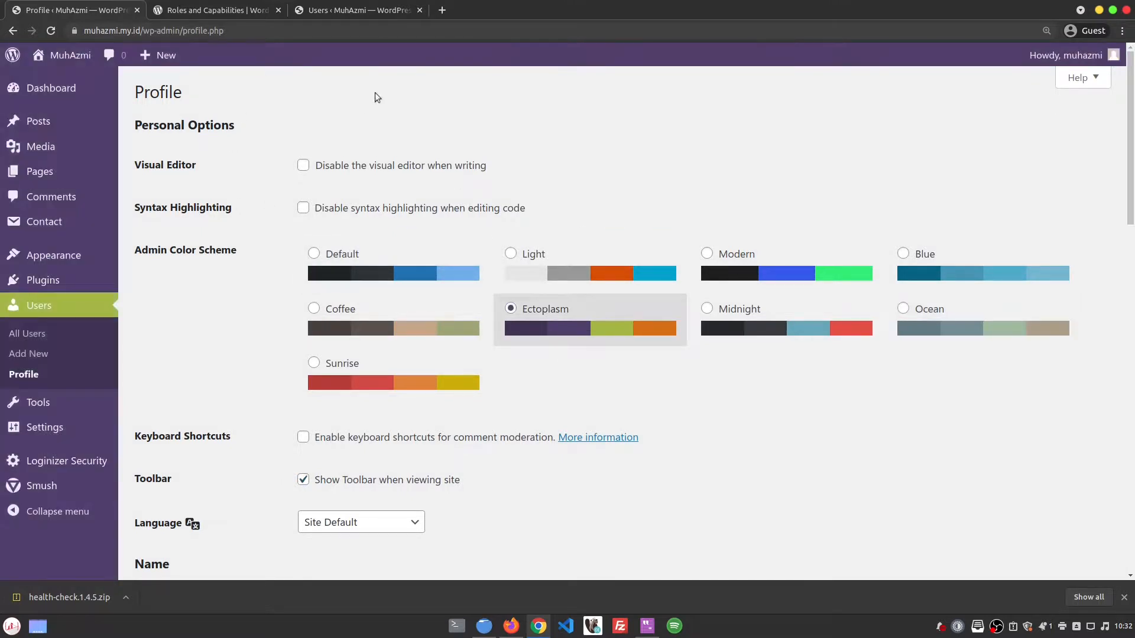
{"action": "left_click", "coordinate": [380, 319]}
{"action": "left_click", "coordinate": [430, 383]}
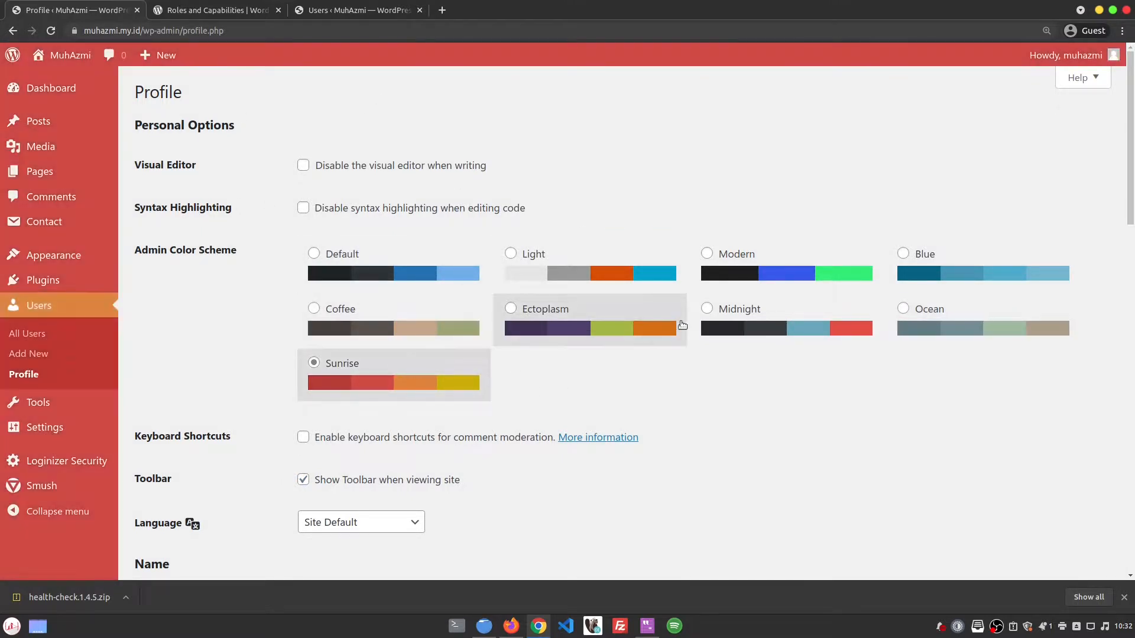
Step: Cycle through Modern, Light, Blue and the earlier schemes, ending on the Default colour scheme
{"action": "left_click", "coordinate": [760, 270]}
{"action": "left_click", "coordinate": [627, 268]}
{"action": "left_click", "coordinate": [765, 260]}
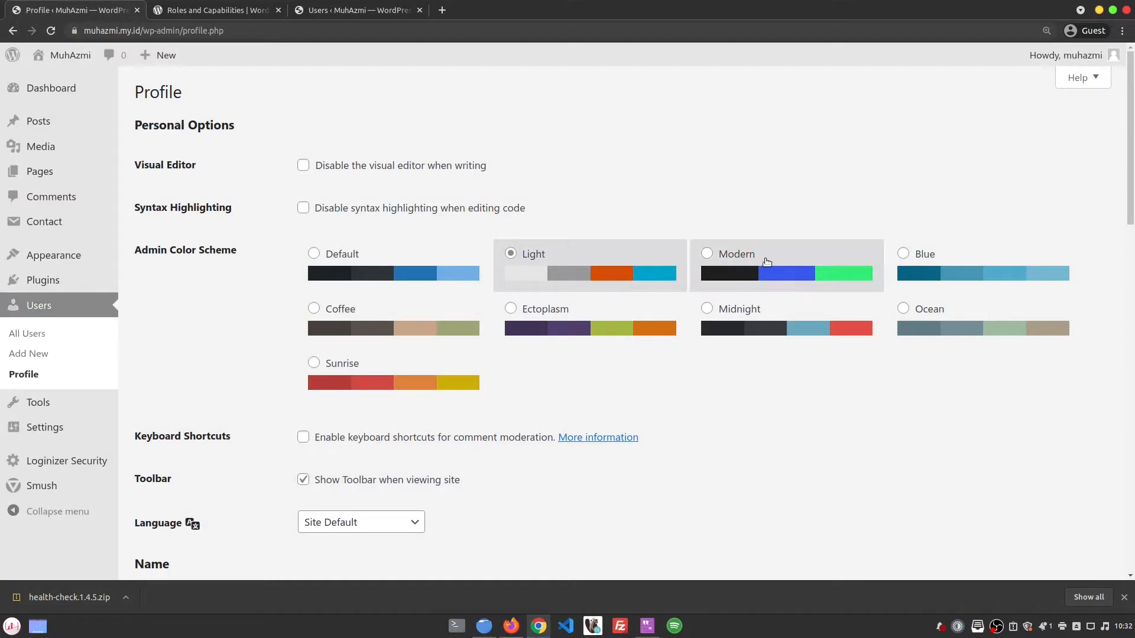
{"action": "left_click", "coordinate": [903, 269]}
{"action": "left_click", "coordinate": [784, 272]}
{"action": "left_click", "coordinate": [615, 275]}
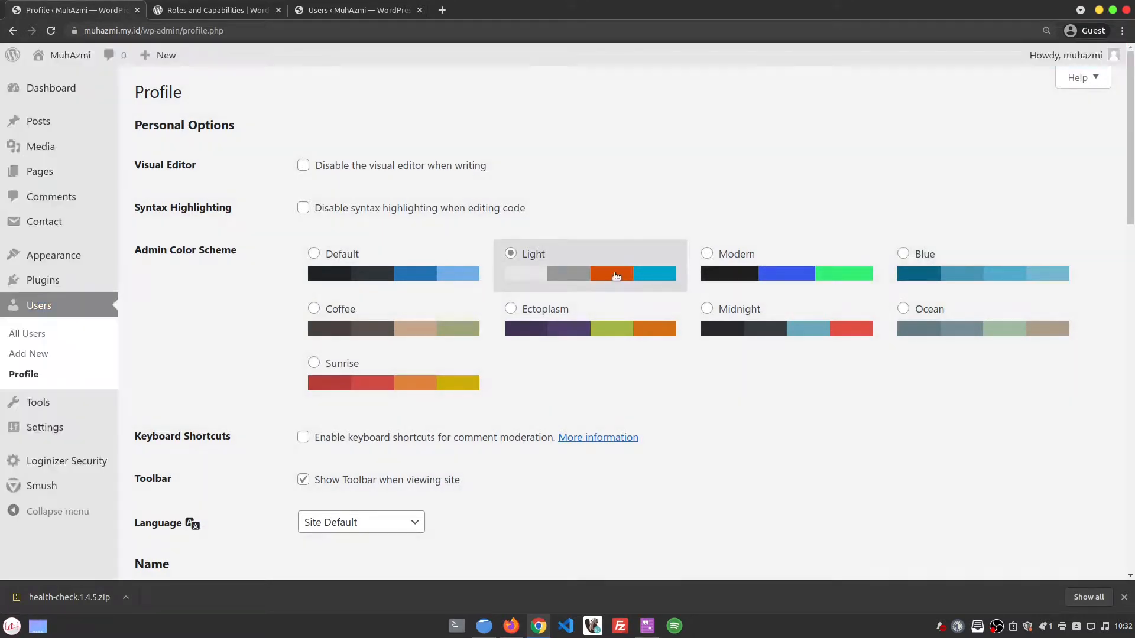
{"action": "left_click", "coordinate": [774, 273]}
{"action": "left_click", "coordinate": [566, 327]}
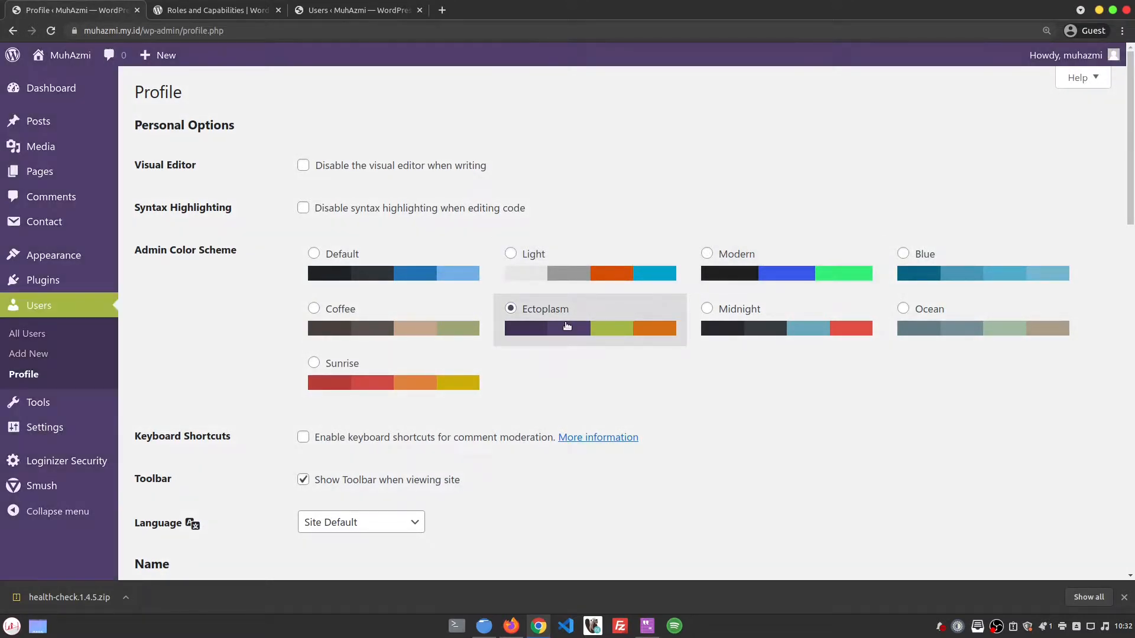
{"action": "left_click", "coordinate": [442, 341]}
{"action": "left_click", "coordinate": [431, 383]}
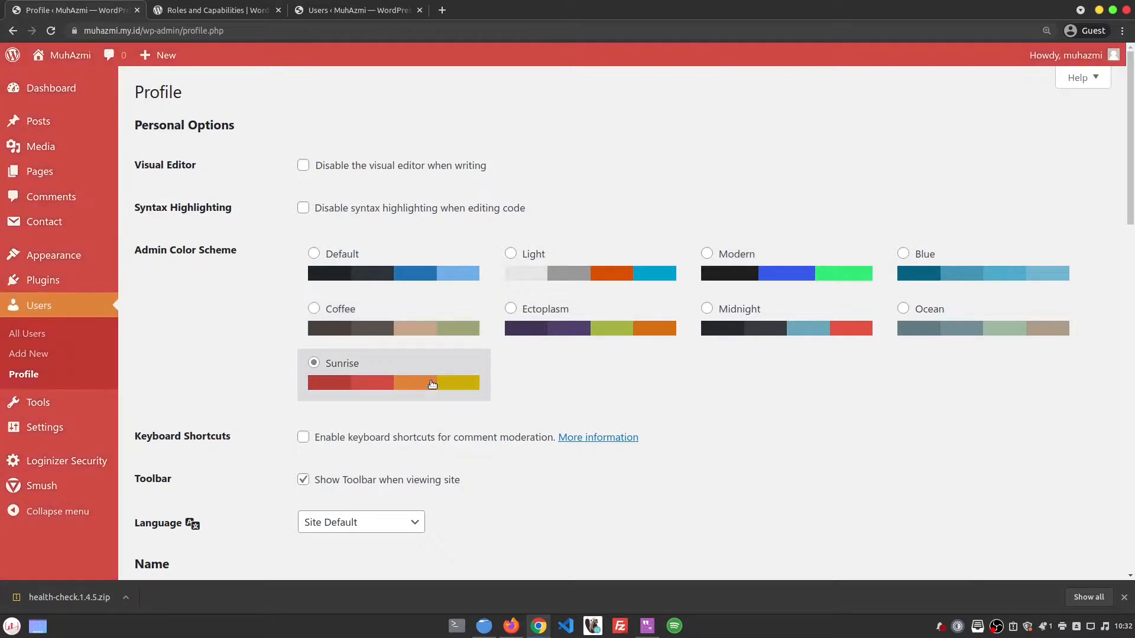
{"action": "left_click", "coordinate": [423, 283]}
Step: Review the remaining Profile settings down to Update Profile, then return to All Users
{"action": "scroll", "coordinate": [678, 430], "scroll_direction": "down", "scroll_amount": 4}
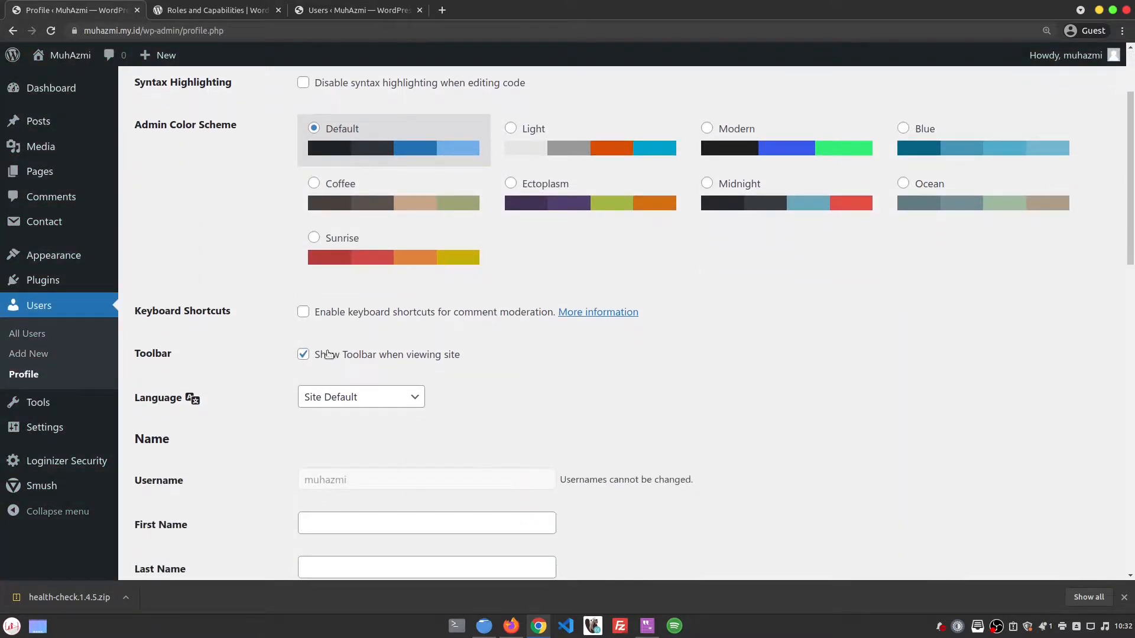
{"action": "scroll", "coordinate": [278, 393], "scroll_direction": "down", "scroll_amount": 2}
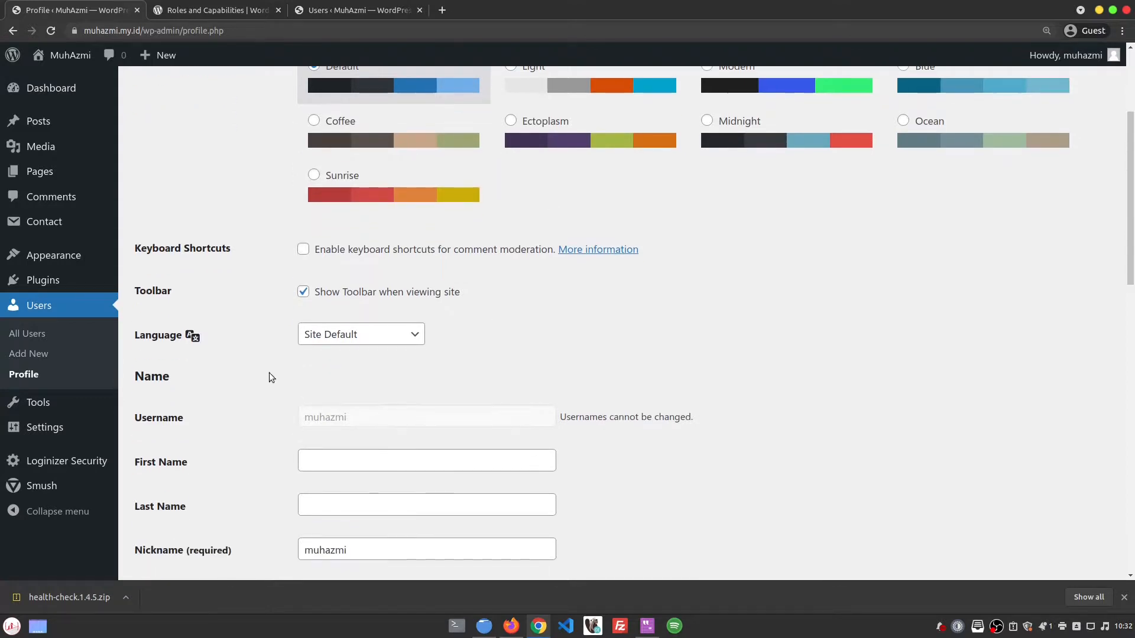
{"action": "scroll", "coordinate": [413, 322], "scroll_direction": "down", "scroll_amount": 4}
{"action": "scroll", "coordinate": [548, 299], "scroll_direction": "down", "scroll_amount": 16}
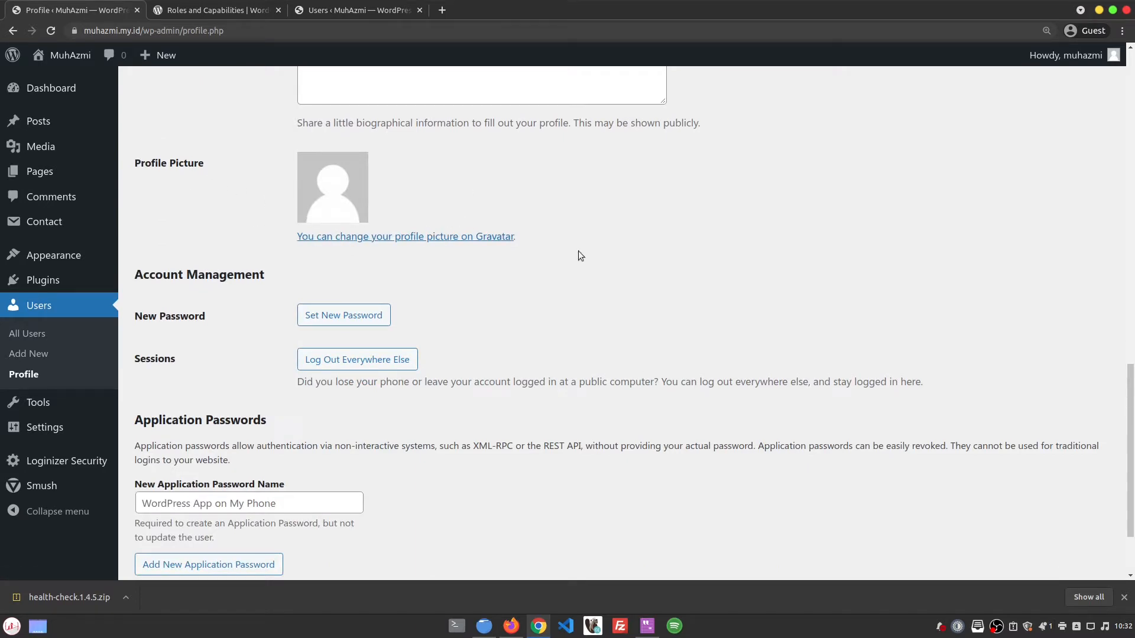
{"action": "scroll", "coordinate": [188, 292], "scroll_direction": "down", "scroll_amount": 3}
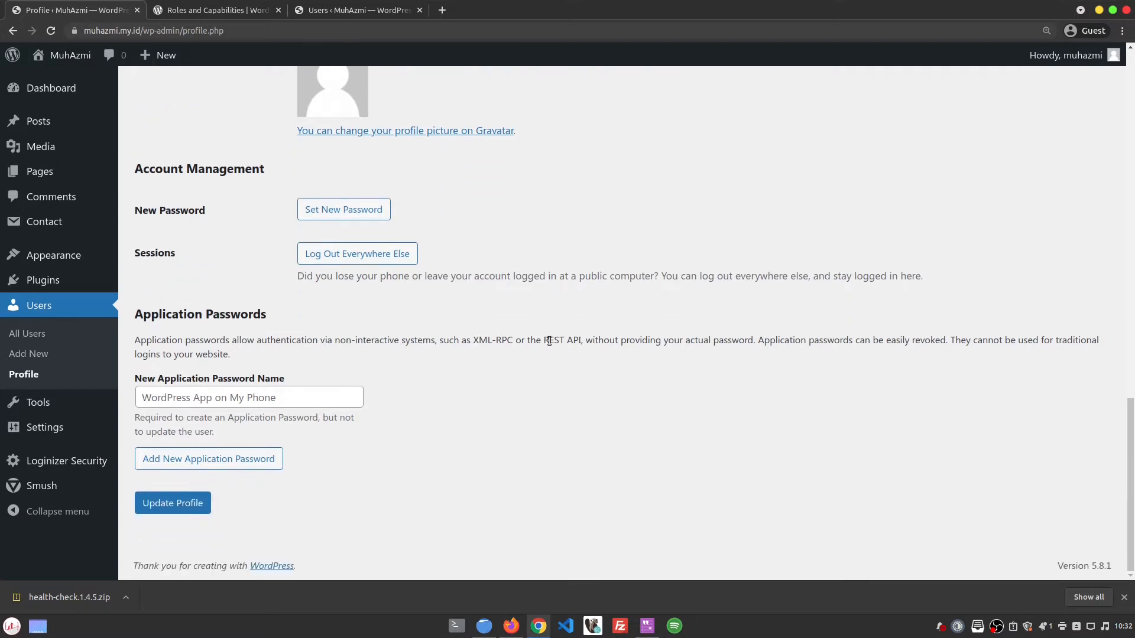
{"action": "scroll", "coordinate": [760, 377], "scroll_direction": "up", "scroll_amount": 2}
{"action": "scroll", "coordinate": [541, 420], "scroll_direction": "down", "scroll_amount": 2}
{"action": "left_click", "coordinate": [71, 335]}
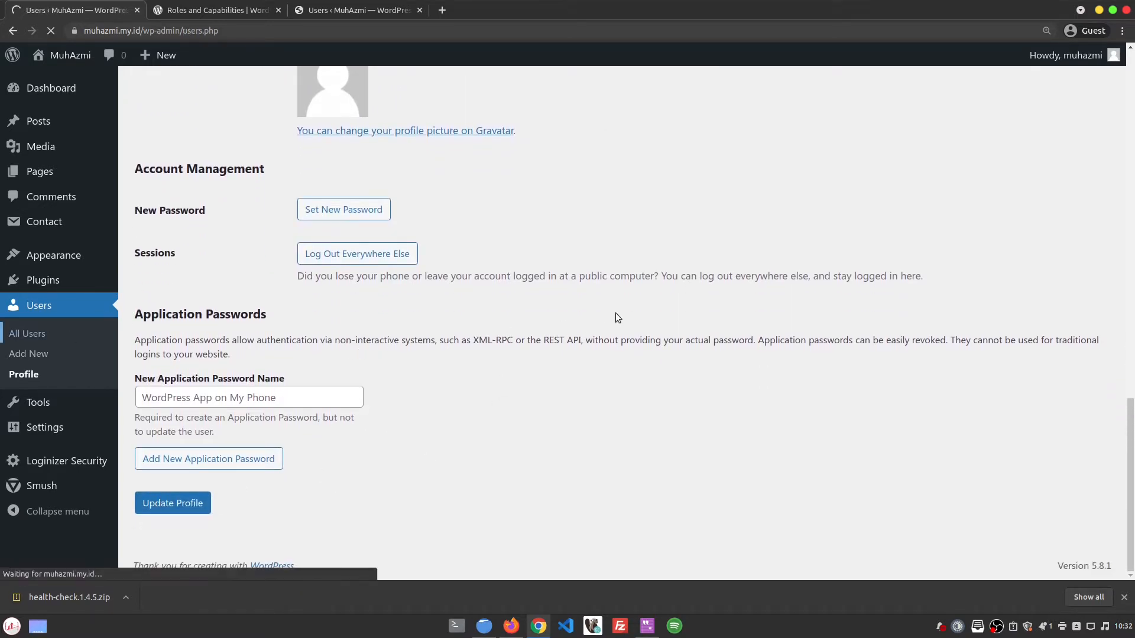